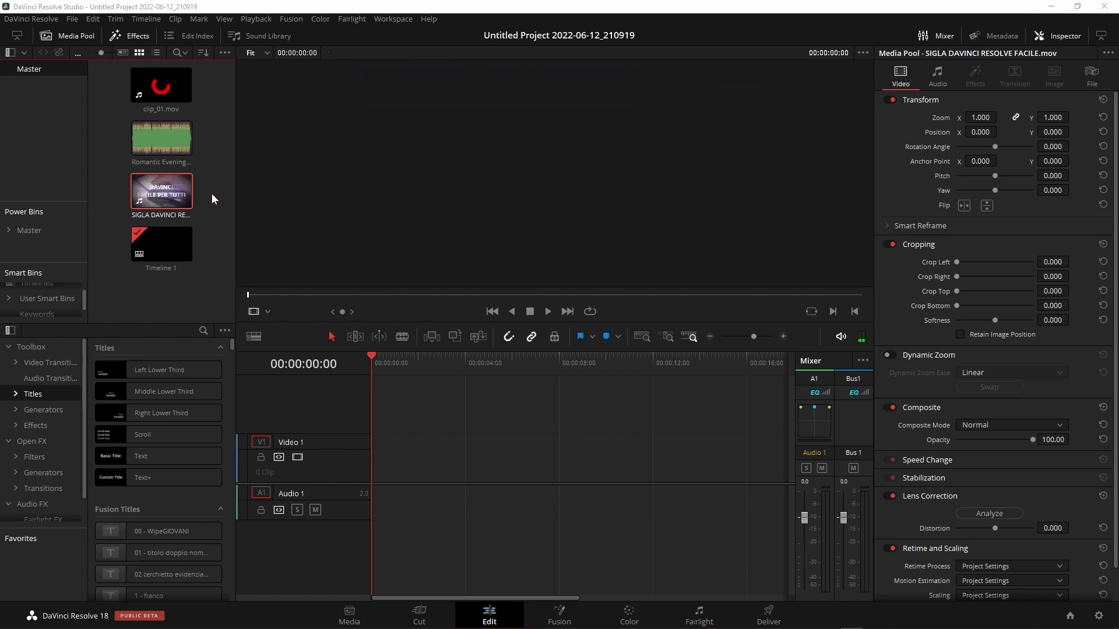
- Place the purple intro clip on the timeline and blade it at 00:00:03:11
mouse_move(175, 195)
left_mouse_down()
mouse_move(419, 463)
mouse_move(382, 472)
left_mouse_up()
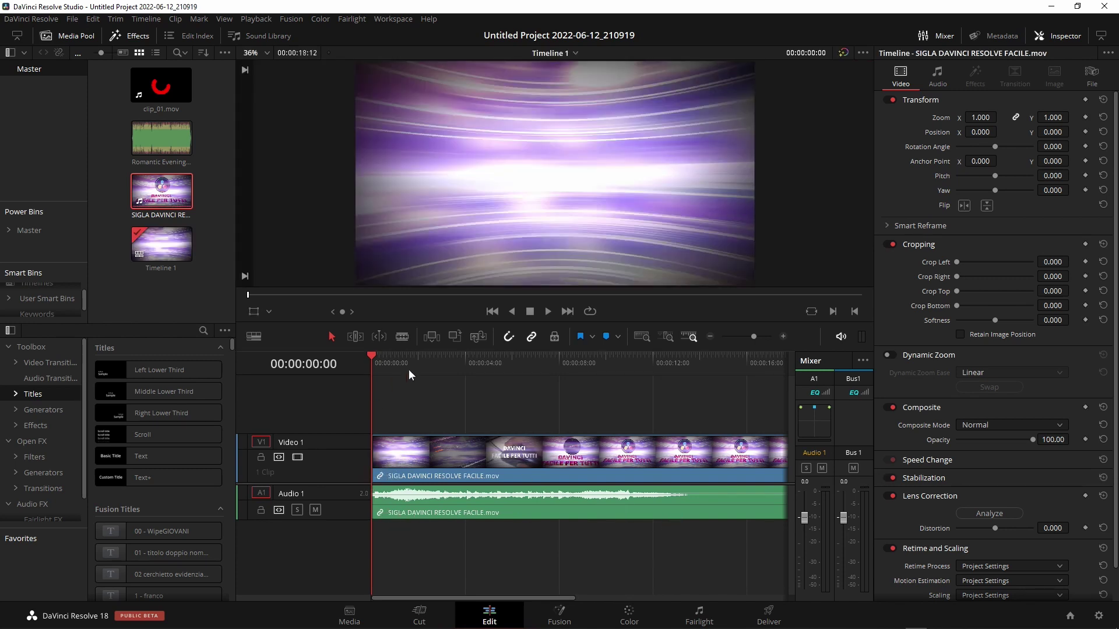
left_click_drag(371, 363, 452, 361)
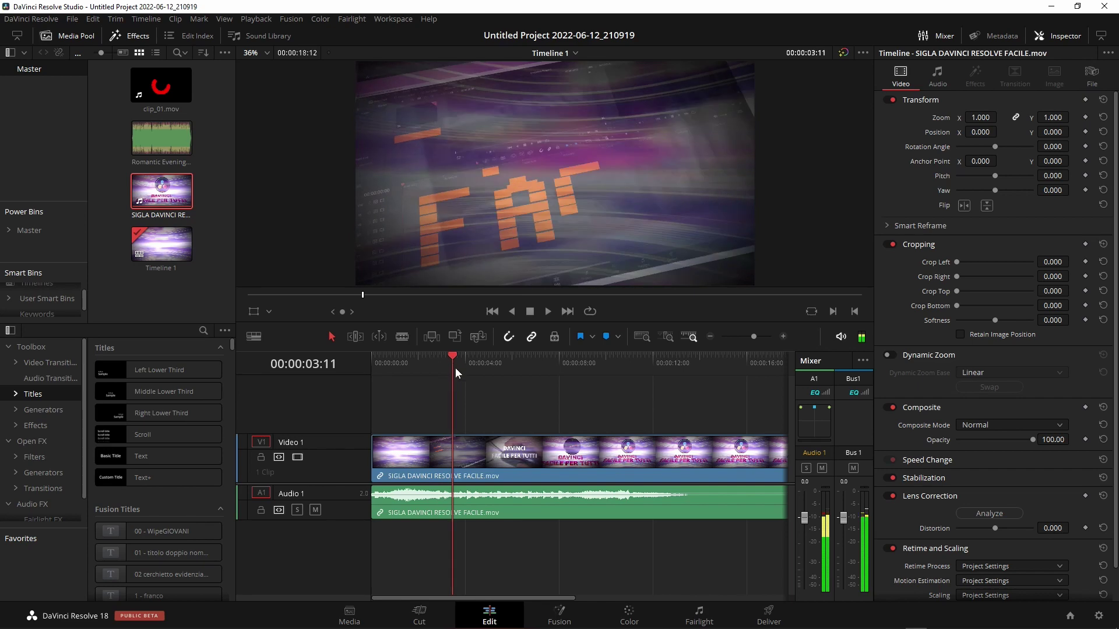
left_click(492, 452)
key("ctrl+b")
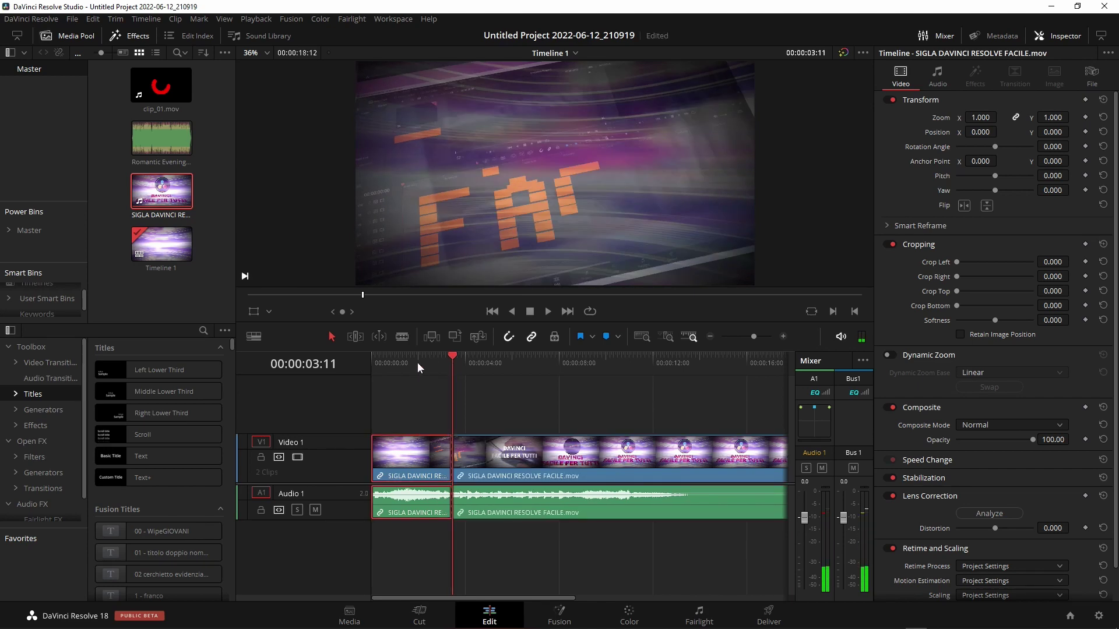
- Open the clip's first part on the Fusion page and center its nodes in the node view
left_click(413, 361)
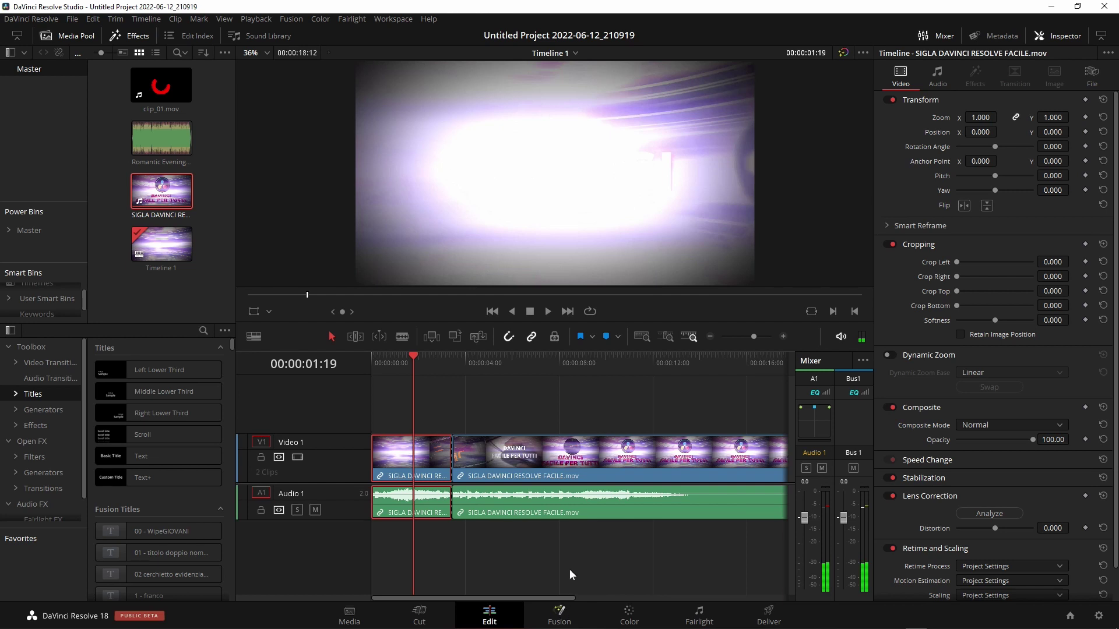
key("shift+5")
mouse_move(237, 488)
left_mouse_down()
mouse_move(432, 471)
mouse_move(382, 478)
left_mouse_up()
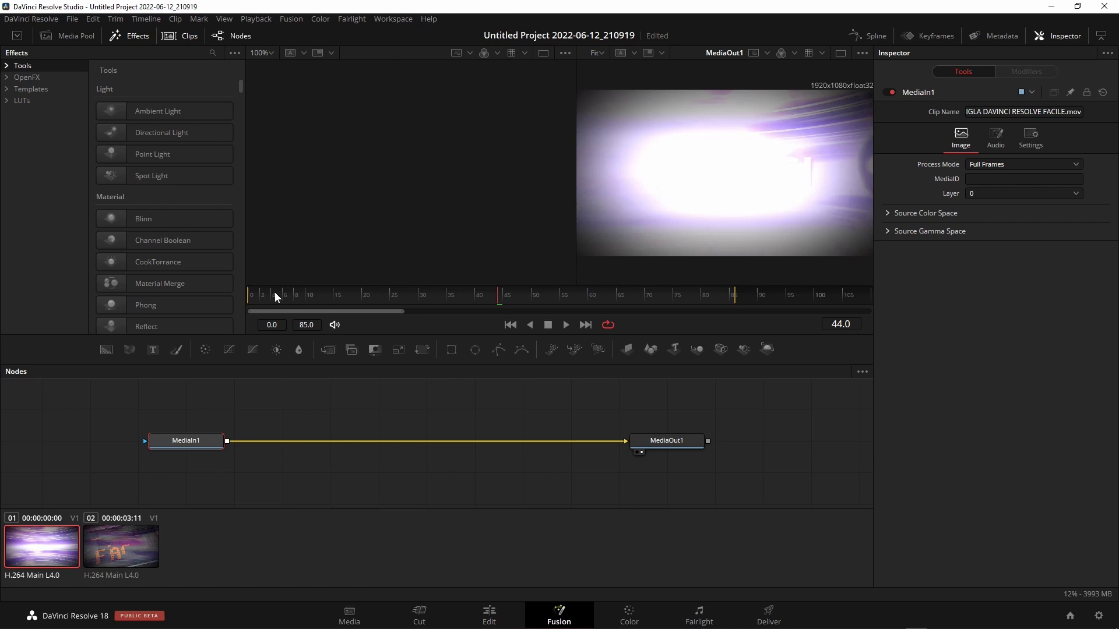
left_click(259, 294)
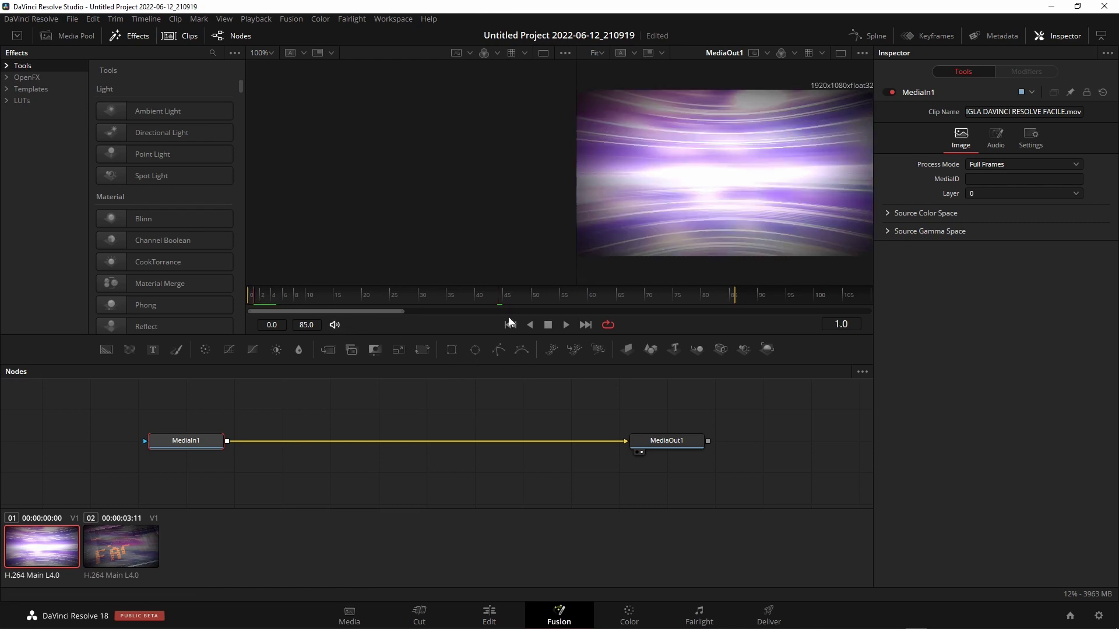
left_click(566, 324)
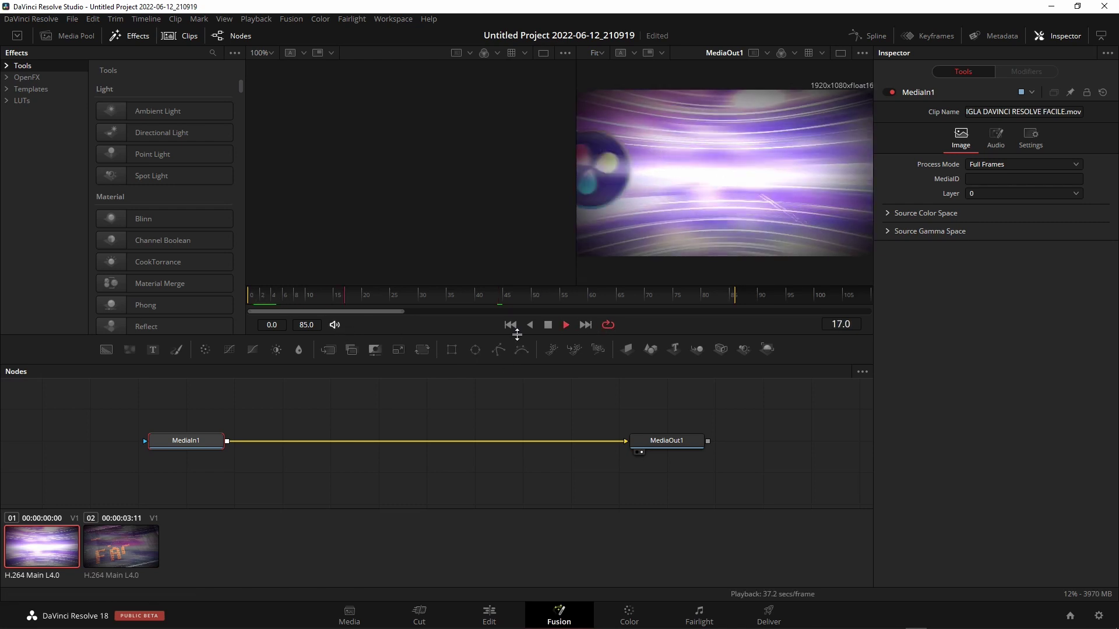
left_click(548, 324)
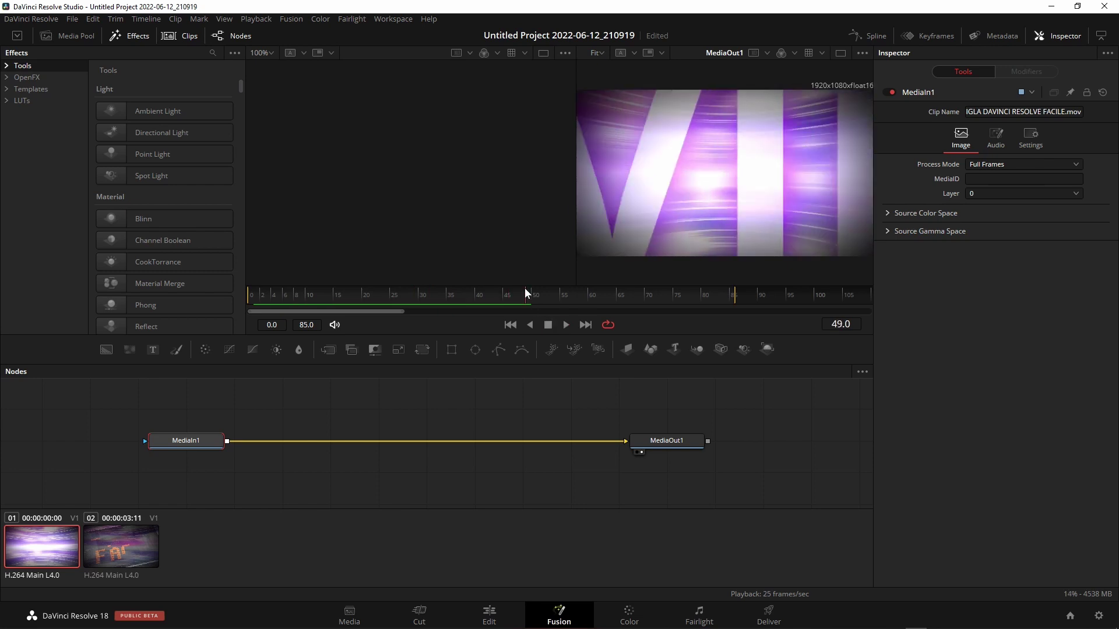
mouse_move(508, 295)
left_mouse_down()
mouse_move(344, 299)
mouse_move(416, 306)
left_mouse_up()
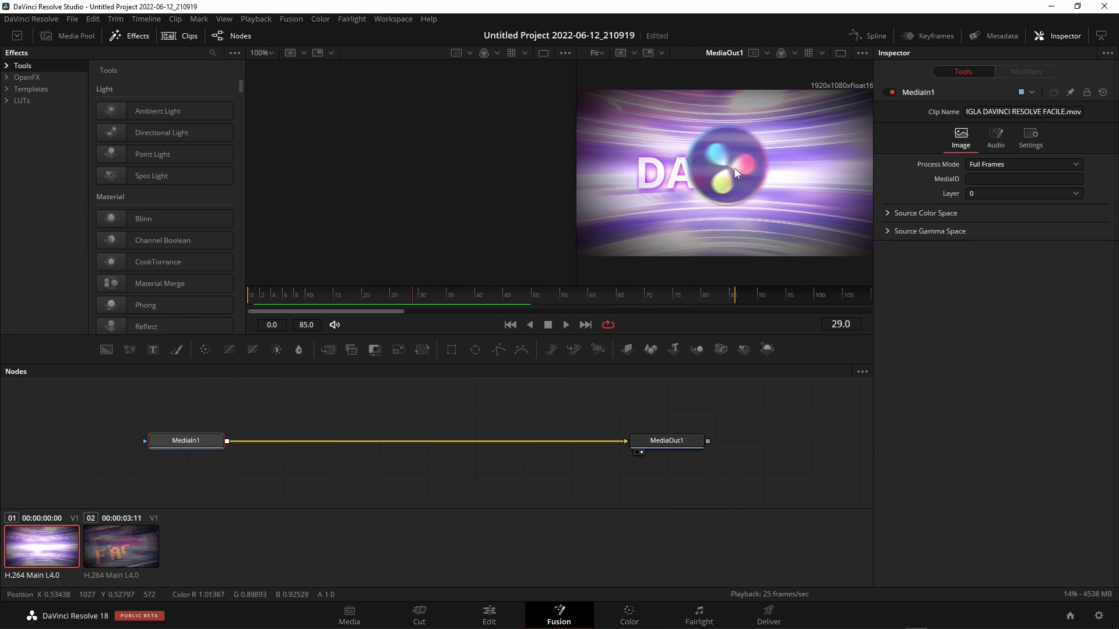
- Merge a Text+ node over the clip reading 'LOGO' in red
mouse_move(154, 351)
left_mouse_down()
mouse_move(292, 402)
mouse_move(225, 445)
left_mouse_up()
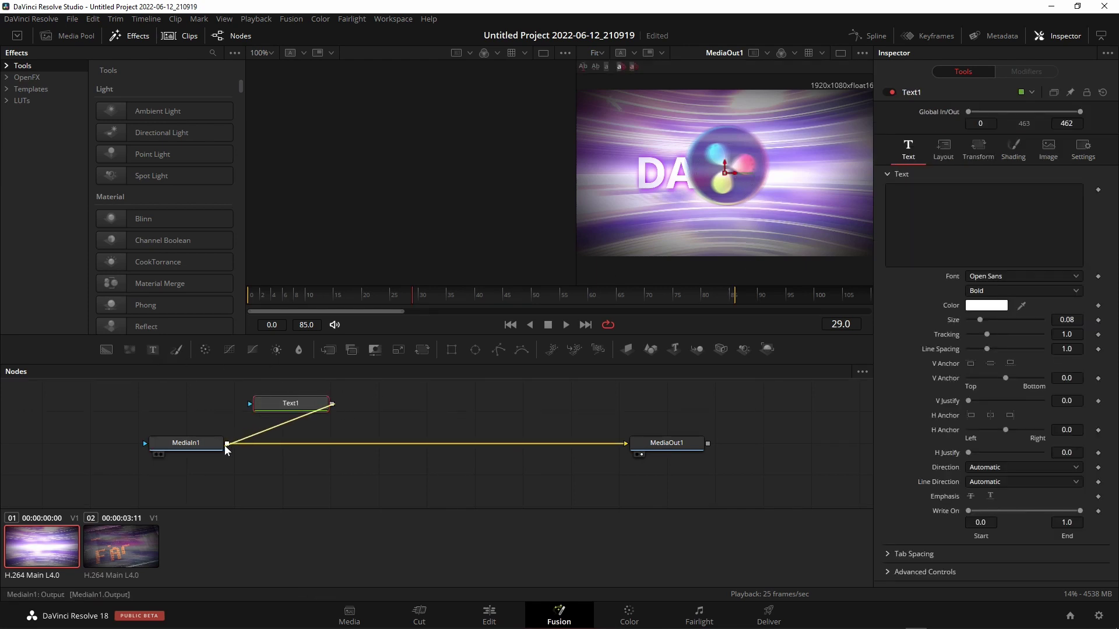
left_click(296, 408)
left_click(936, 212)
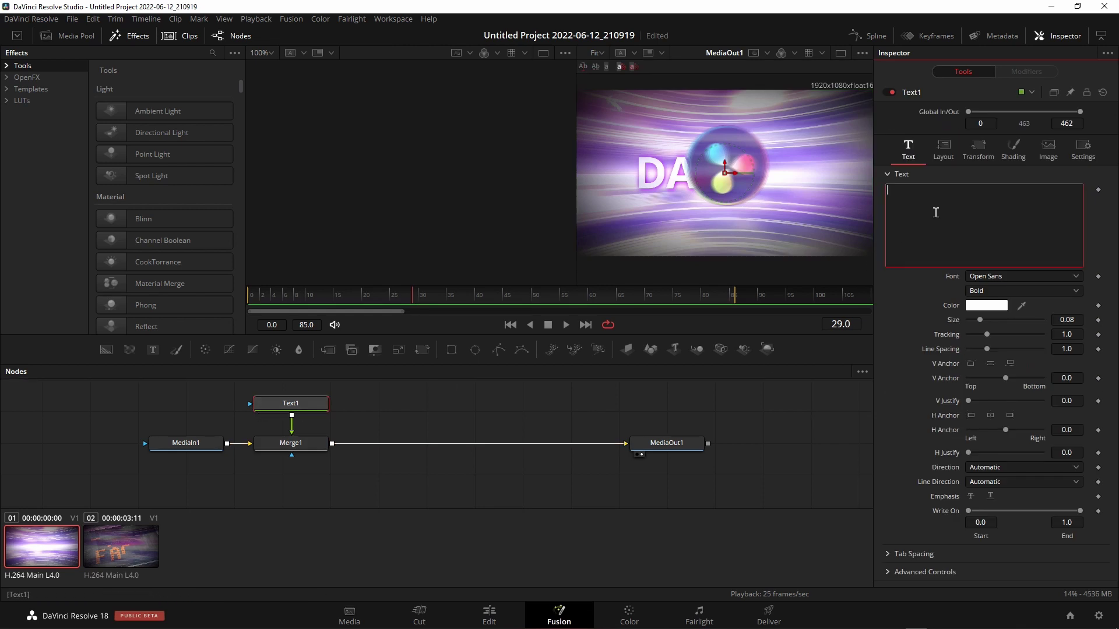
type("LOGO")
left_click(990, 307)
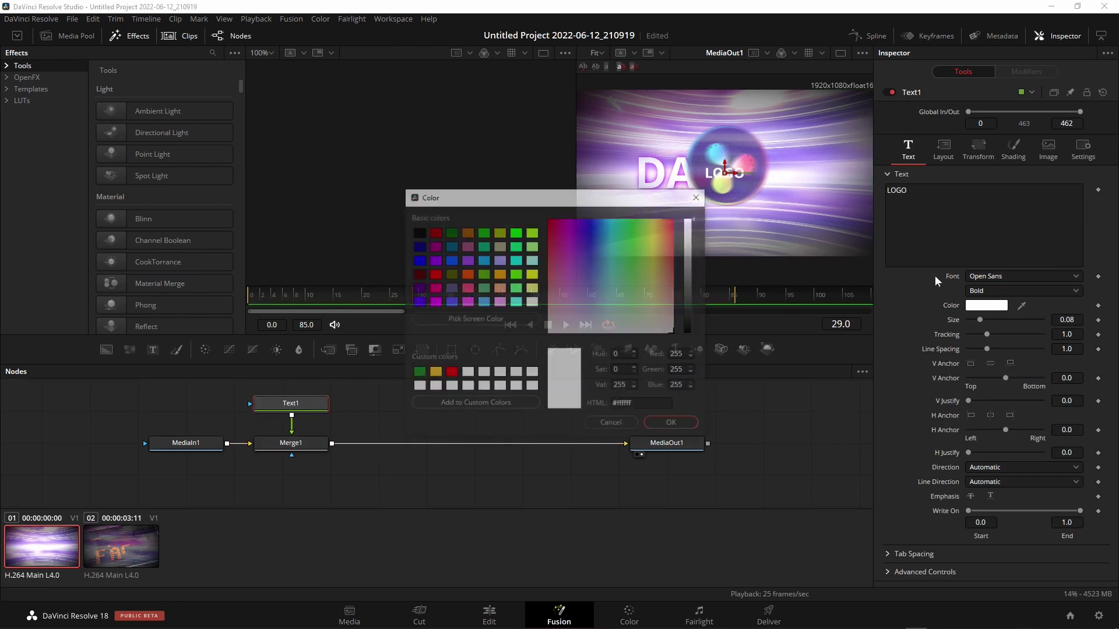
left_click(674, 233)
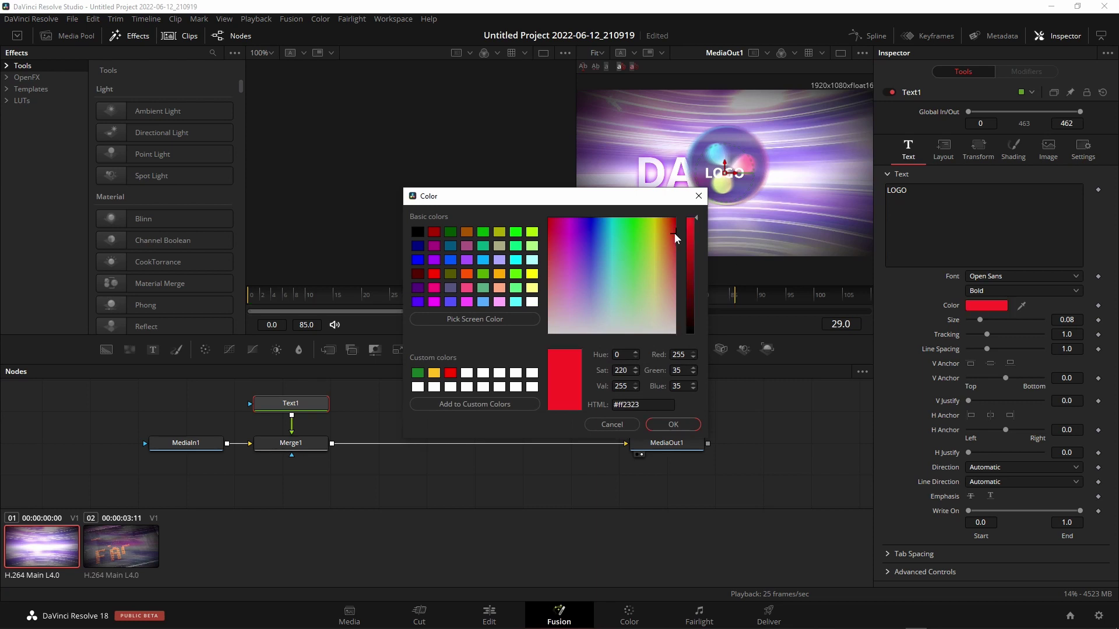
left_click(675, 425)
- Keyframe the LOGO size from 0 at frame 29 to 0.3701 at frame 36, then play it back
mouse_move(980, 319)
left_mouse_down()
mouse_move(991, 320)
mouse_move(967, 324)
left_mouse_up()
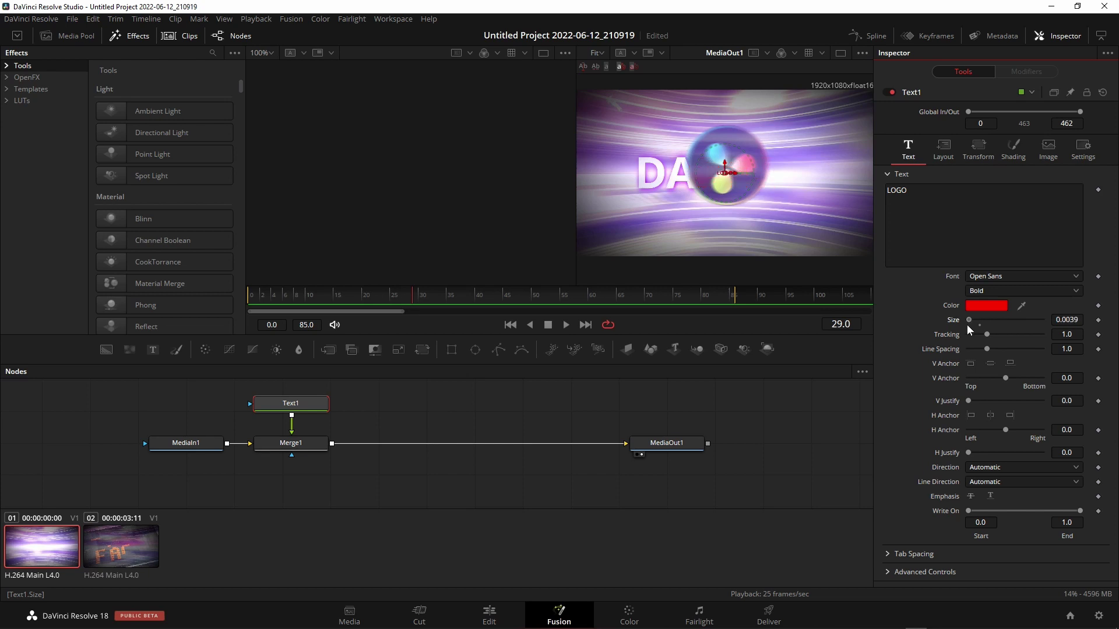
left_click(1098, 320)
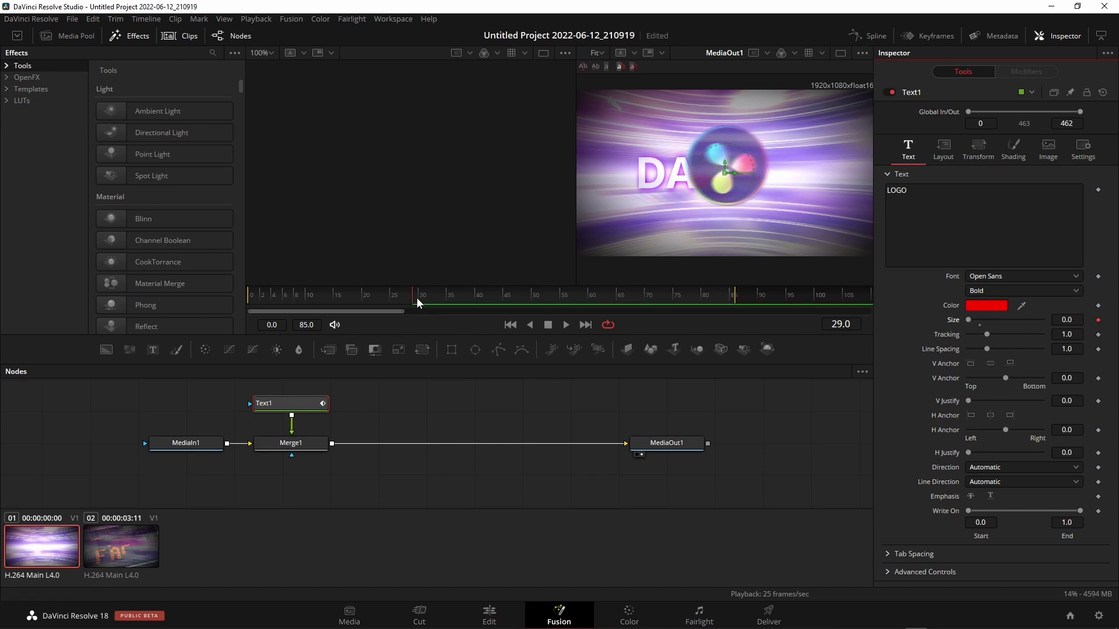
left_click_drag(417, 298, 453, 296)
left_click_drag(969, 319, 1022, 320)
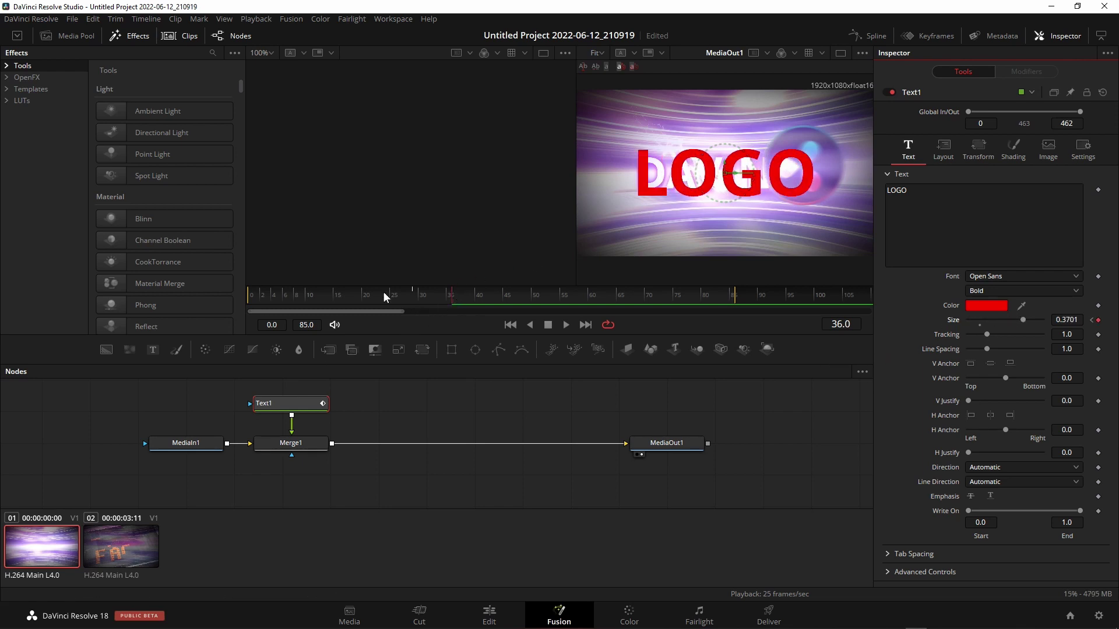
left_click_drag(383, 294, 252, 294)
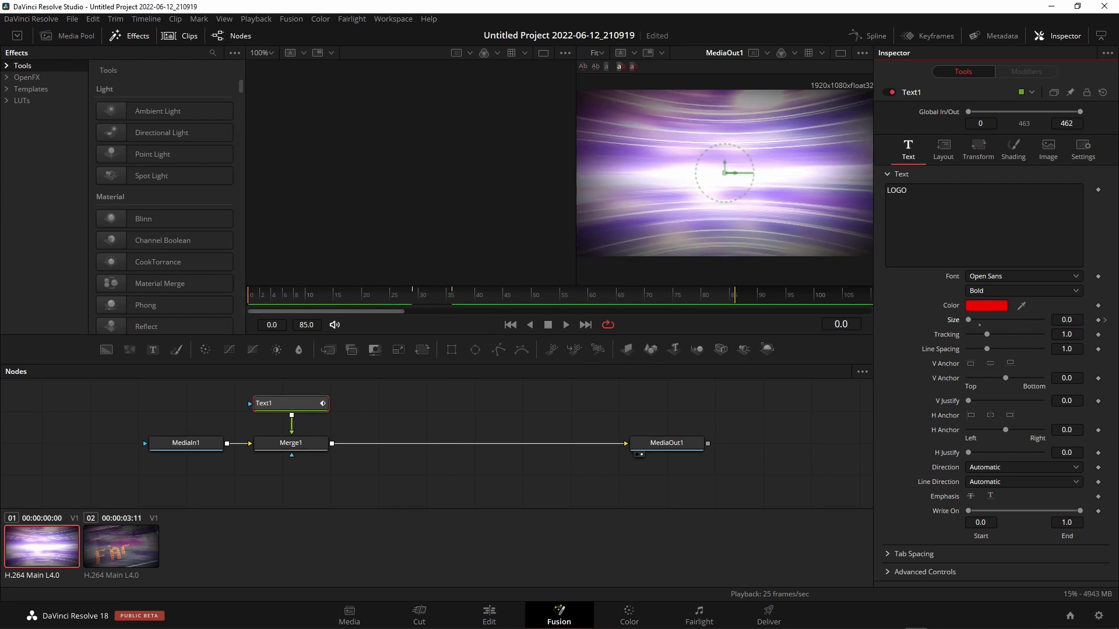
key("space")
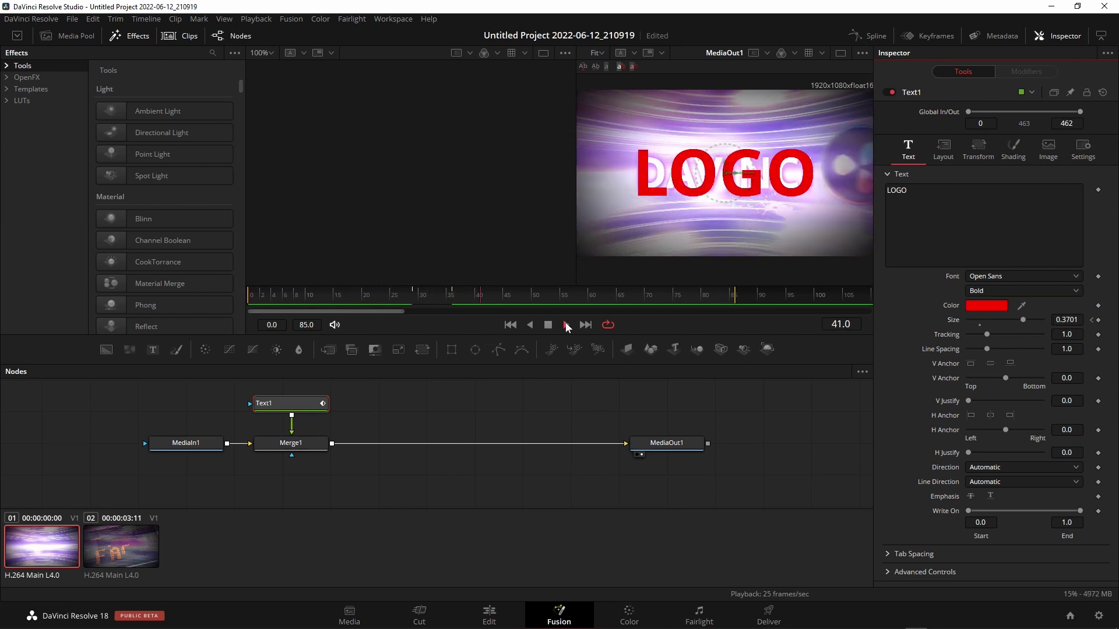
key("space")
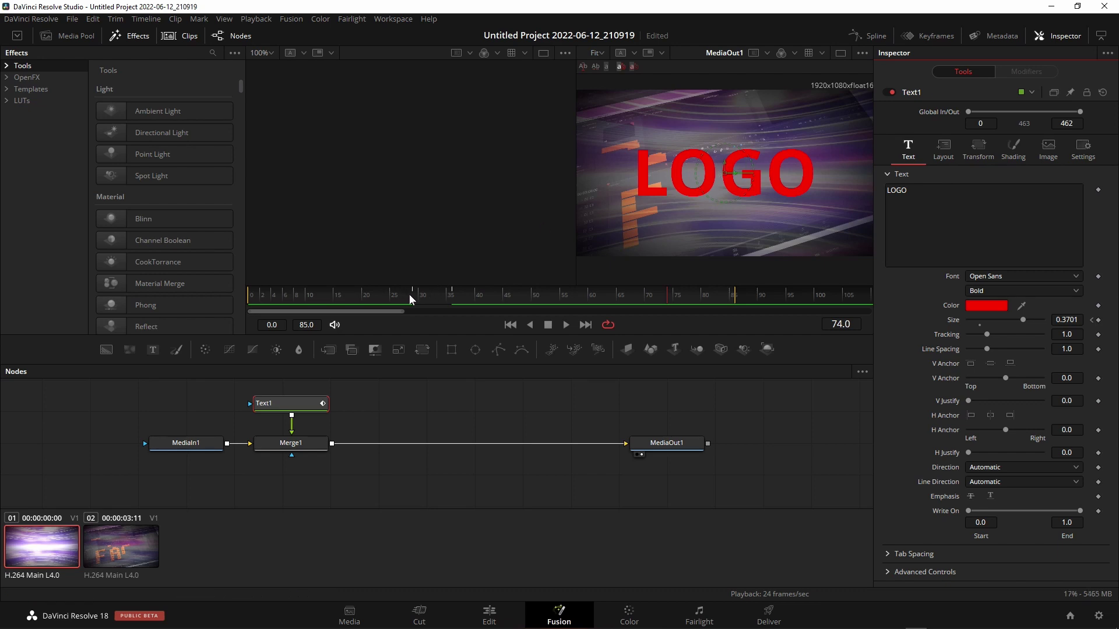
- Move Text1's first Size keyframe from frame 29 to frame 20 in the Keyframes panel
left_click(929, 40)
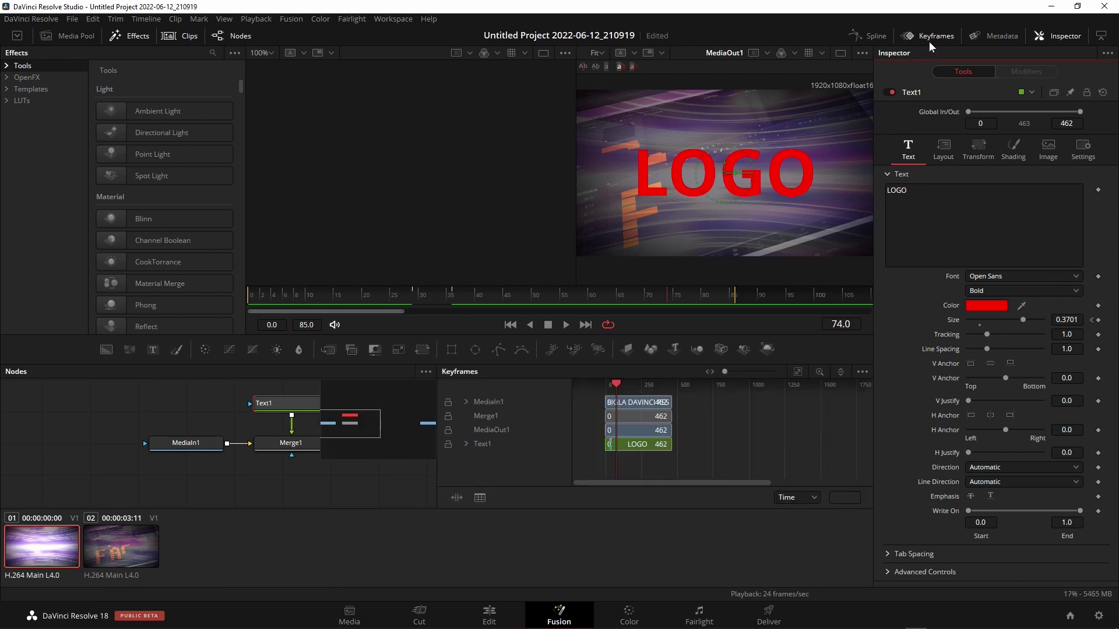
left_click(467, 443)
scroll(630, 463, "up", 3)
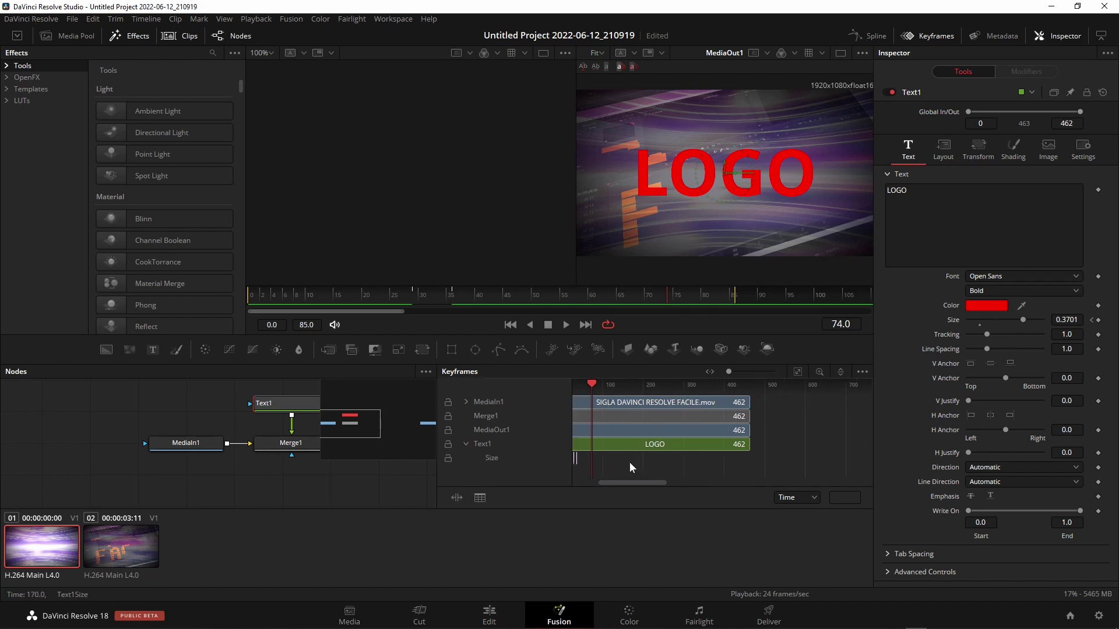
scroll(629, 463, "up", 2)
mouse_move(612, 484)
left_mouse_down()
mouse_move(552, 484)
mouse_move(603, 483)
left_mouse_up()
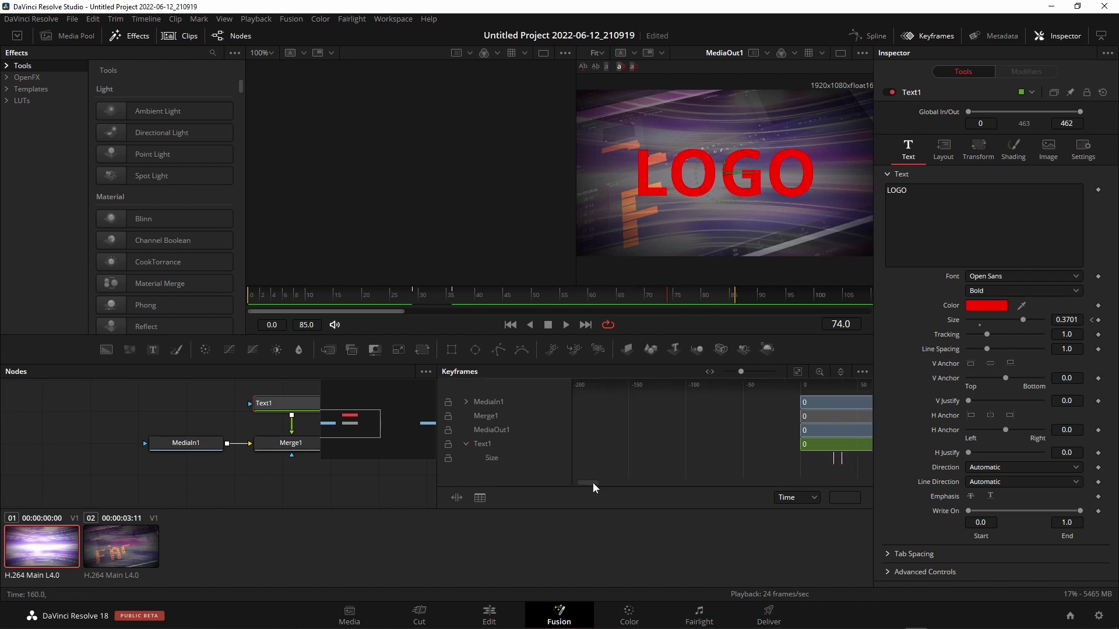
left_click(629, 460)
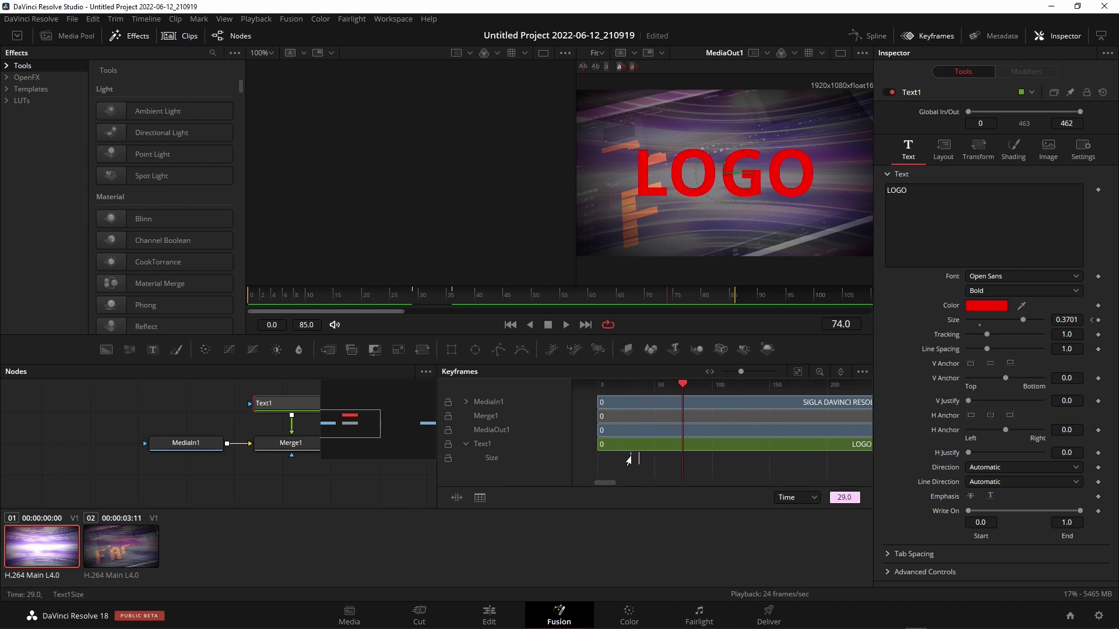
left_click_drag(627, 457, 621, 455)
- Scrub back to around frame 15, show the audio tracks and return to the Edit page
mouse_move(683, 387)
left_mouse_down()
mouse_move(617, 411)
mouse_move(635, 411)
left_mouse_up()
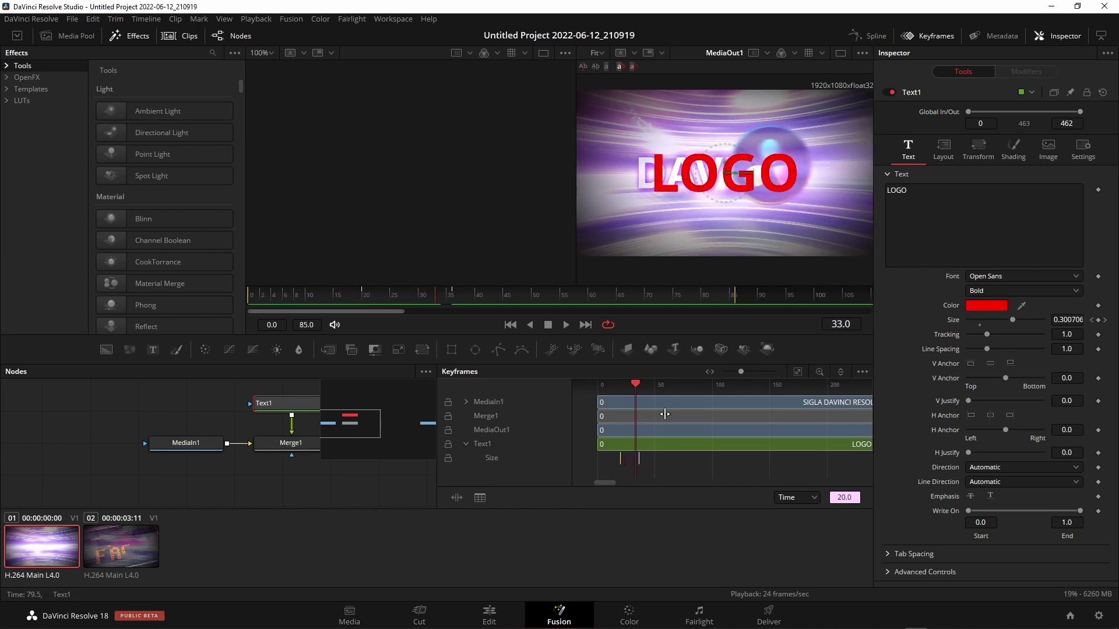
left_click(466, 402)
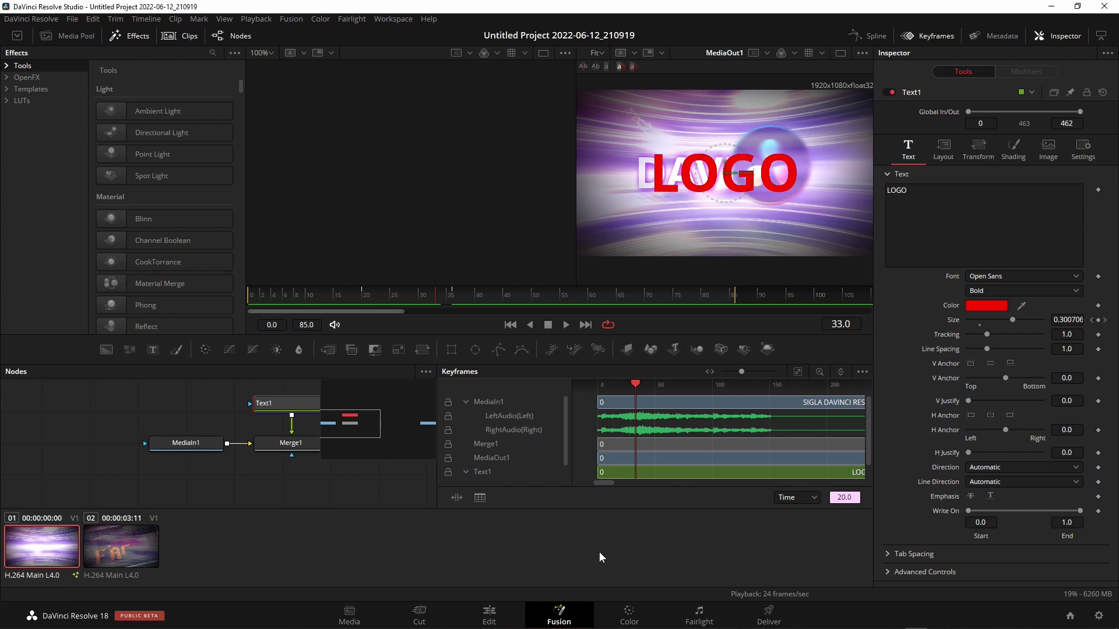
left_click(489, 614)
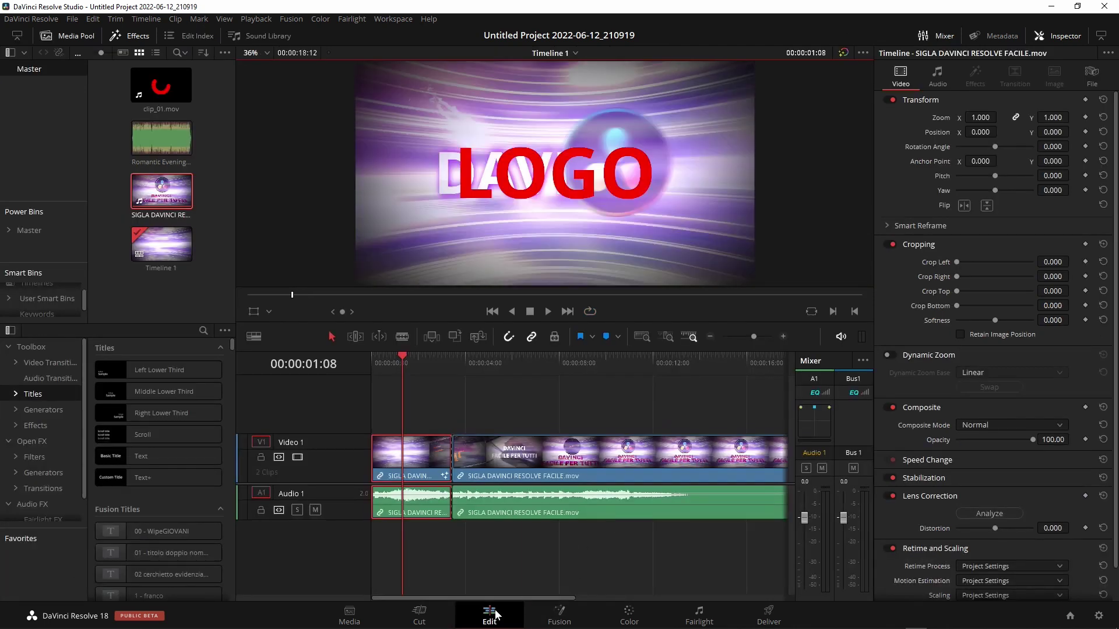
- Clear all clips from the timeline and select clip_01.mov in the Media Pool
left_click_drag(436, 460, 389, 414)
key("Delete")
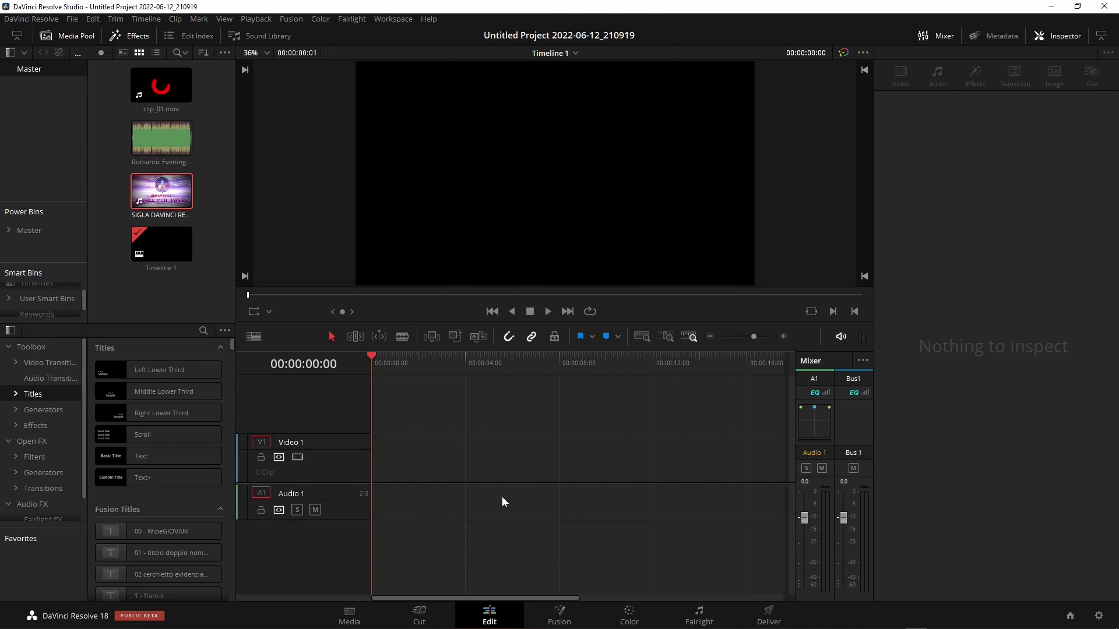
left_click(178, 198)
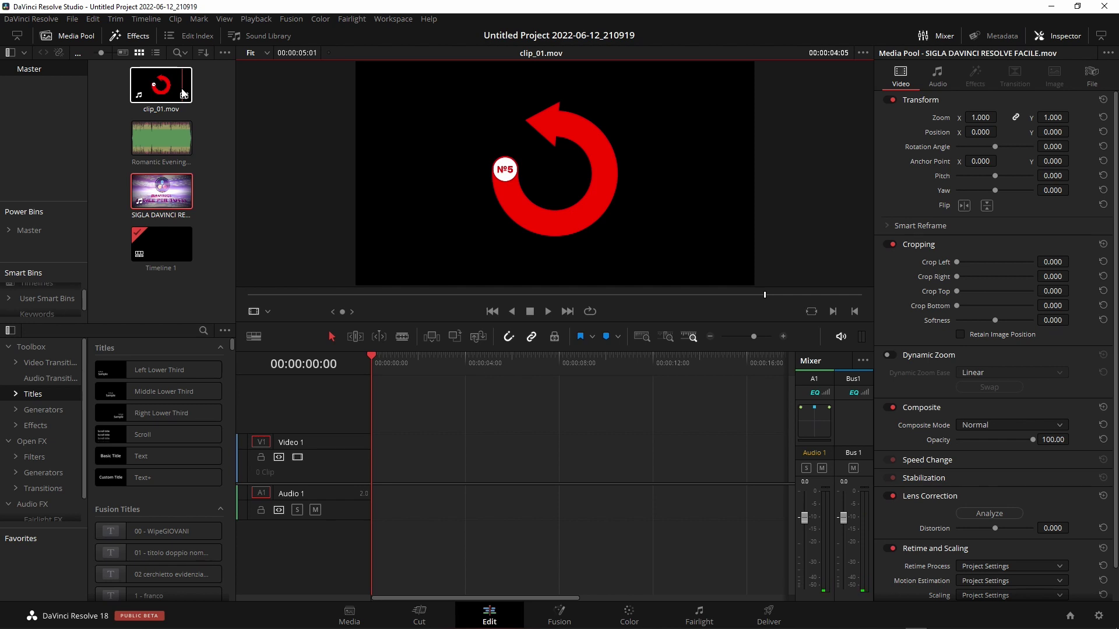
left_click(163, 89)
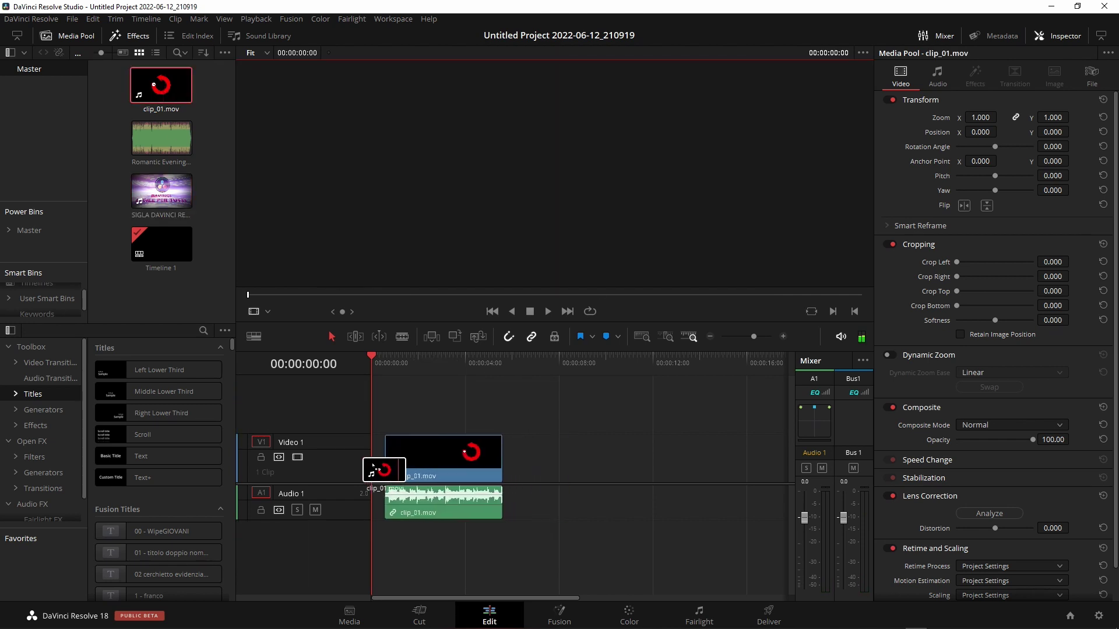
- Place clip_01.mov at the start of Timeline 1 and open it in Fusion
left_click_drag(411, 469, 449, 478)
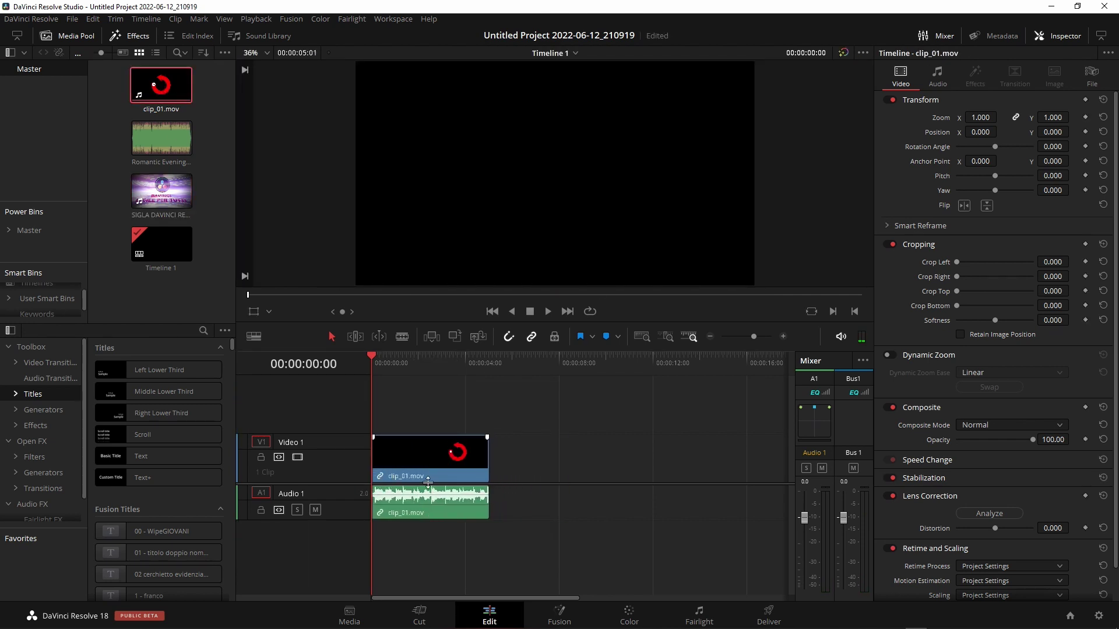
left_click(416, 512)
left_click(556, 621)
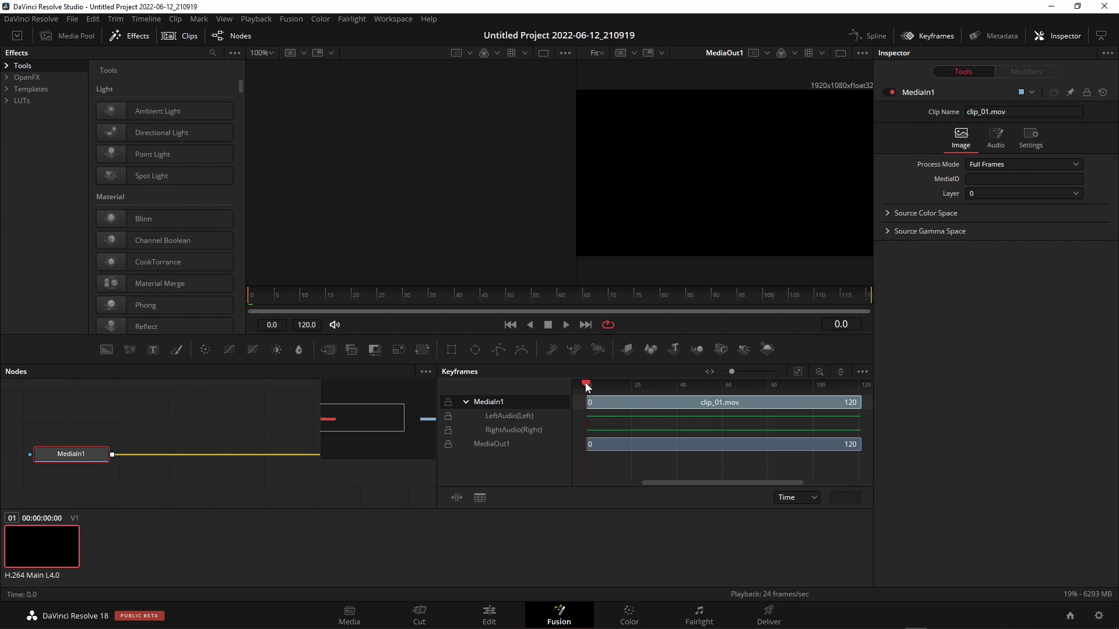
- Preview the red arc animation from the start and again from frame 13
left_click_drag(586, 386, 644, 386)
key("Home")
key("space")
key("space")
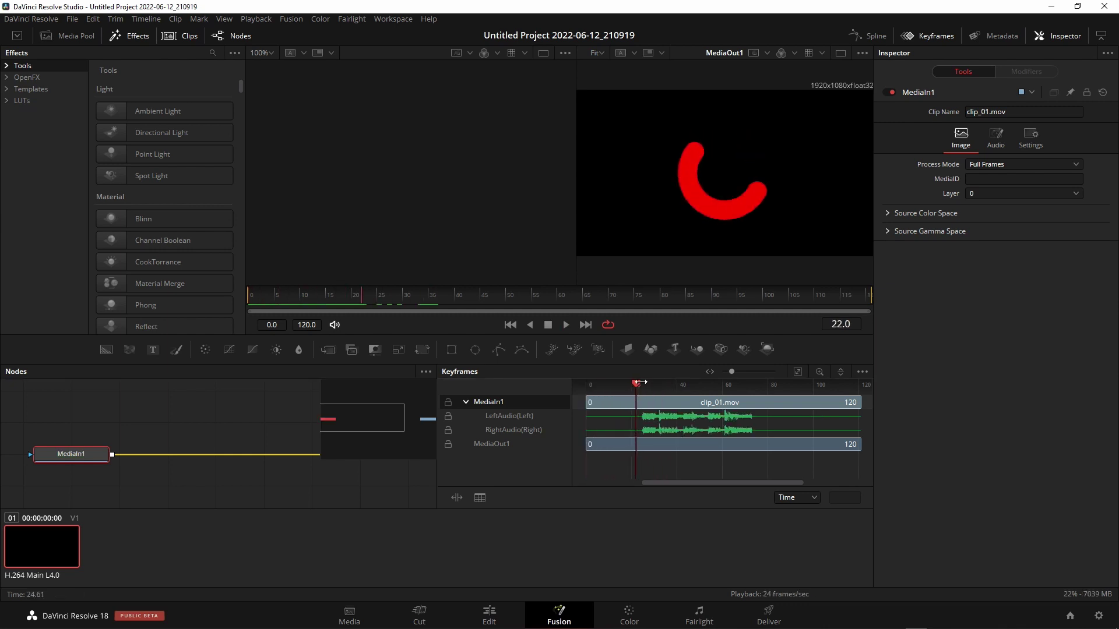
scroll(622, 383, "down", 1)
left_click_drag(634, 386, 618, 386)
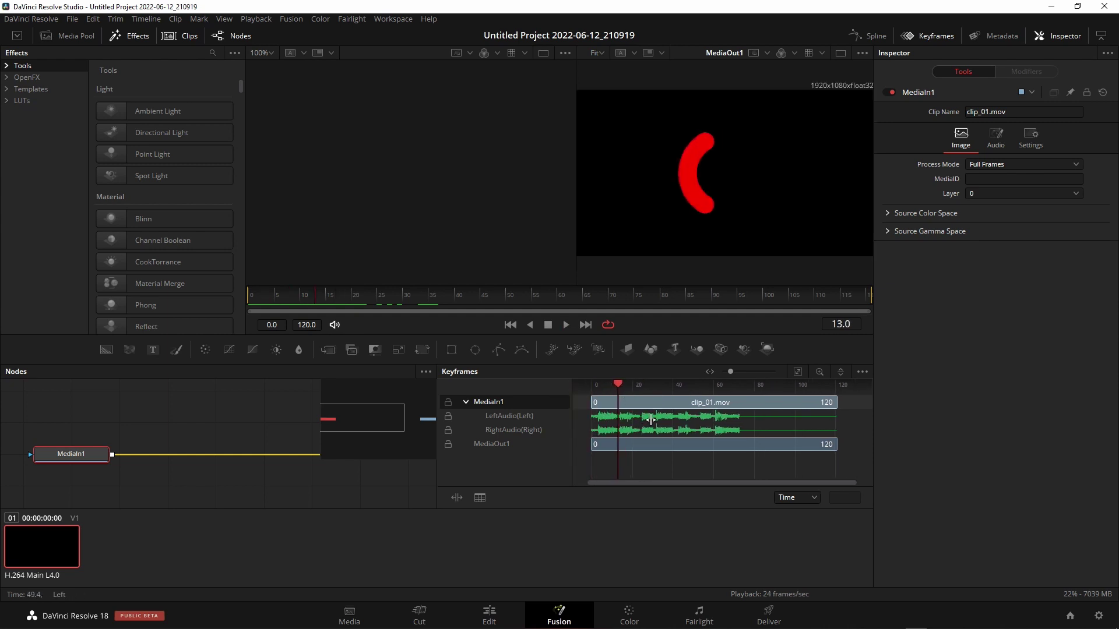
key("space")
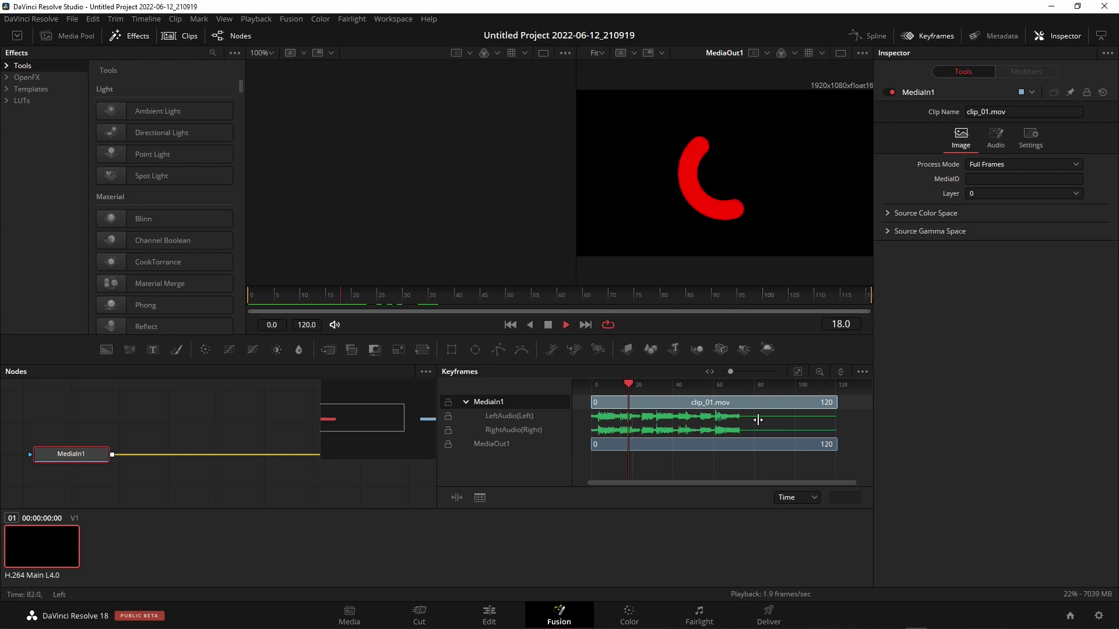
key("space")
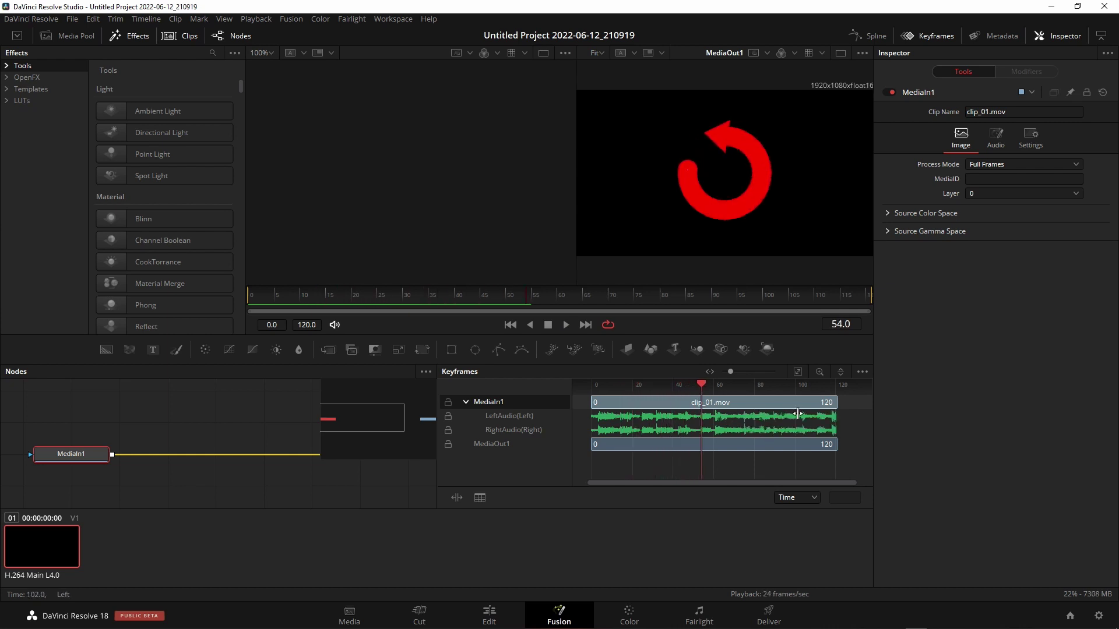
- Hide the keyframes view, go back to Edit and delete clip_01.mov from the timeline
left_click(935, 35)
mouse_move(71, 454)
left_mouse_down()
mouse_move(143, 413)
mouse_move(173, 456)
left_mouse_up()
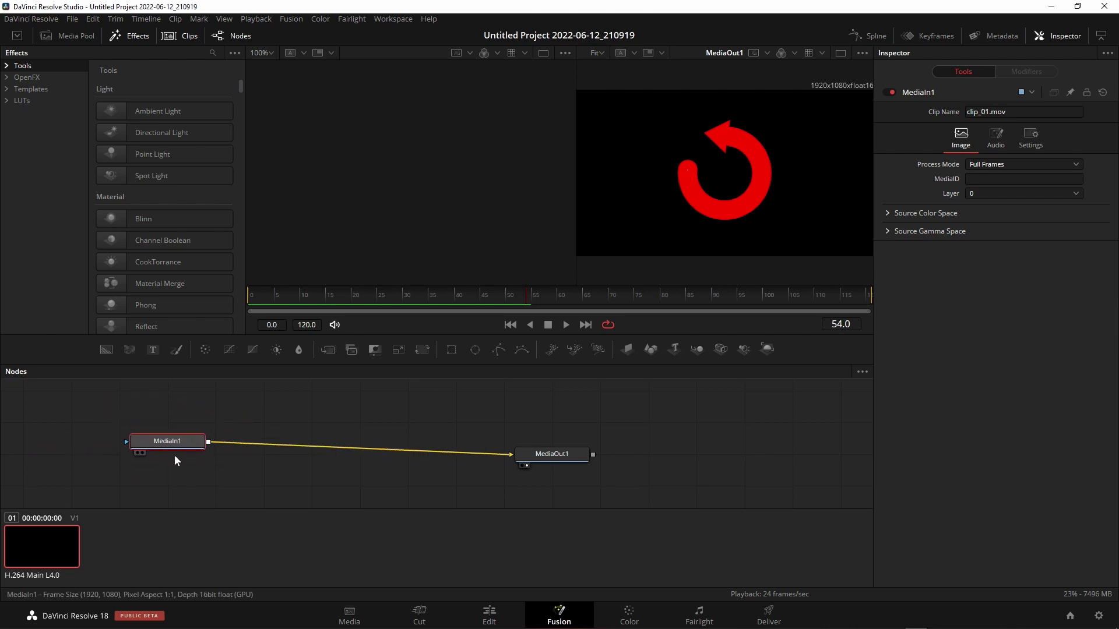
left_click(495, 612)
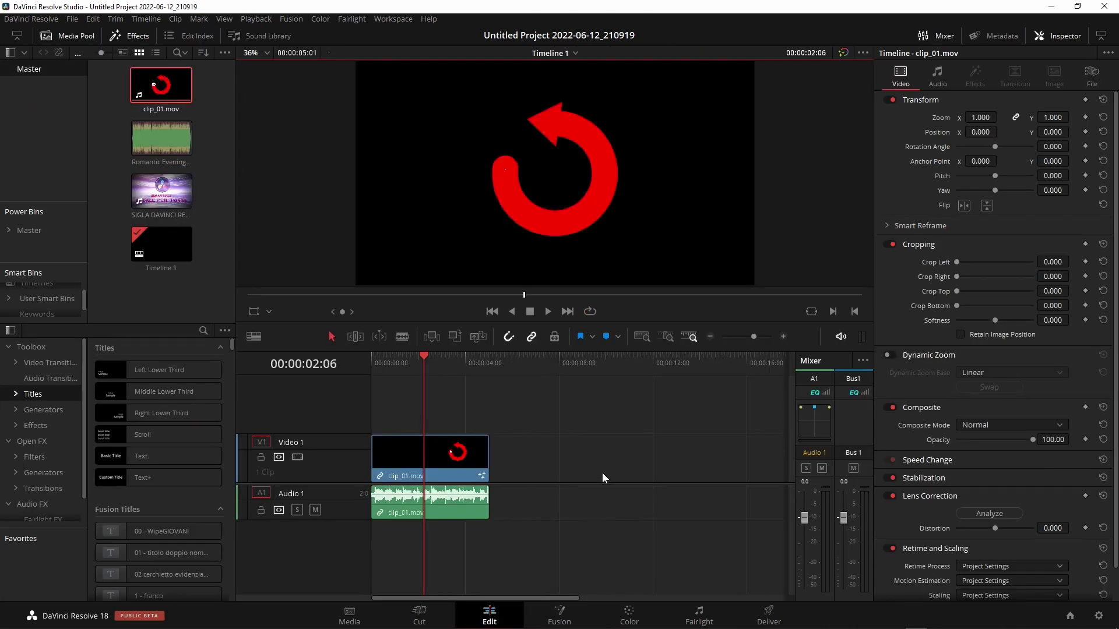
left_click(394, 439)
key("Delete")
- Place Romantic Evening.mp3 at the start of the A1 track
key("Home")
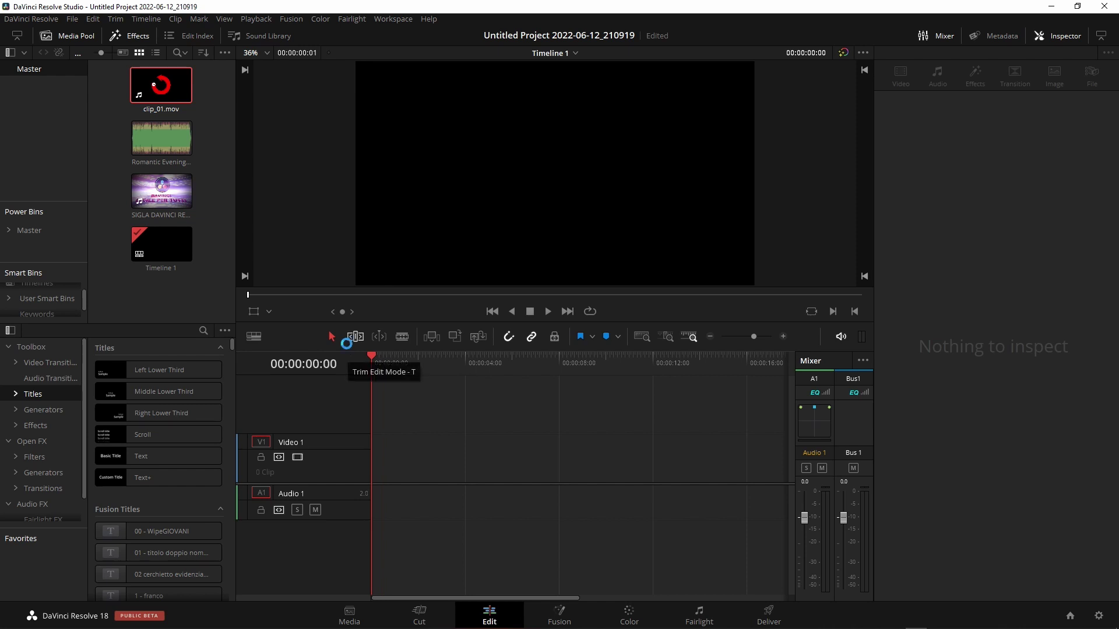
left_click_drag(143, 148, 385, 499)
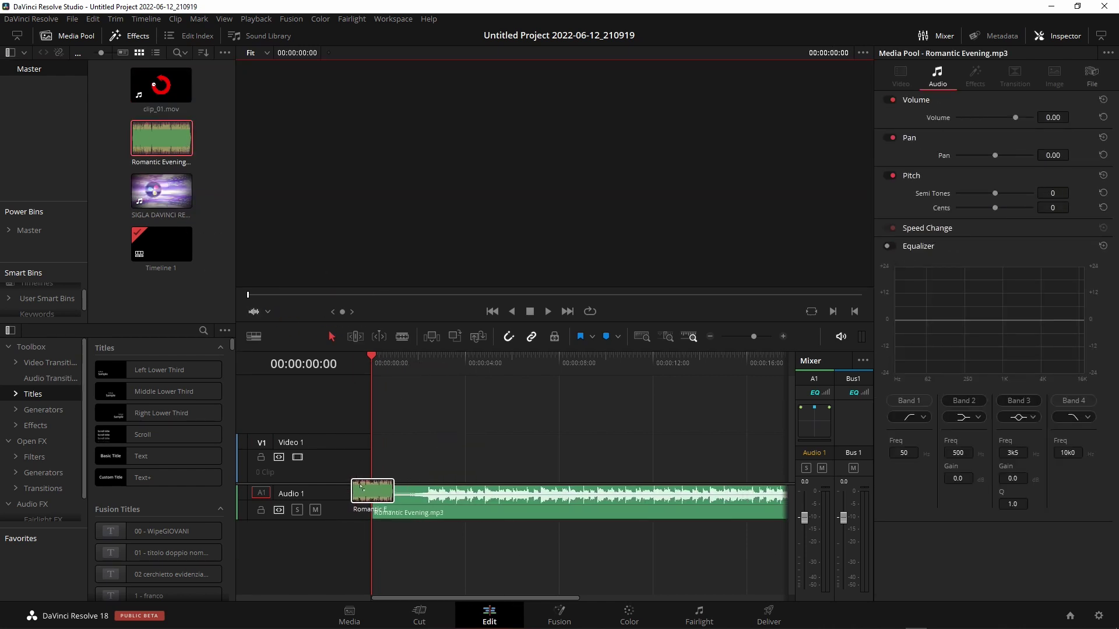
mouse_move(384, 499)
left_mouse_down()
mouse_move(430, 500)
mouse_move(375, 514)
left_mouse_up()
left_click(421, 406)
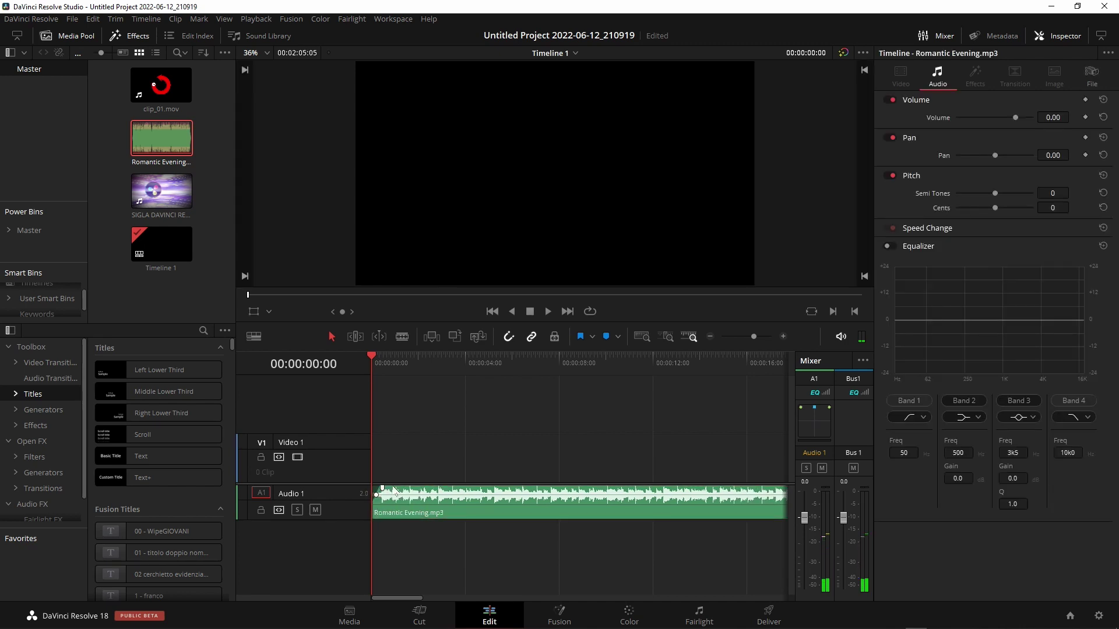
- Split the music at 00:00:03:07, delete the rest and return the playhead to the start
key("space")
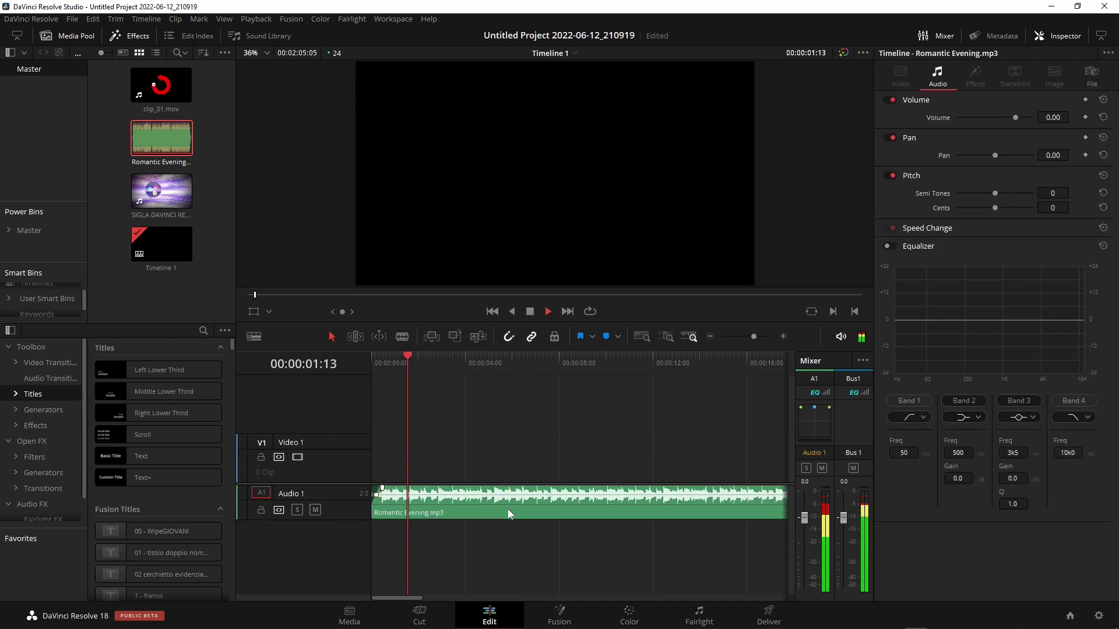
key("space")
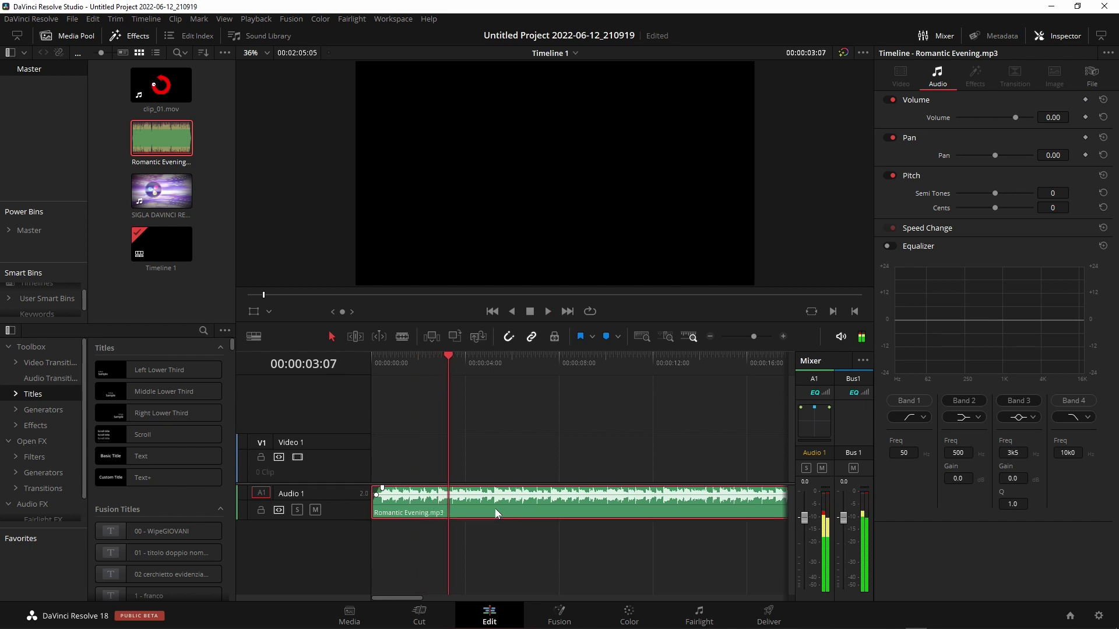
key("ctrl+b")
key("Delete")
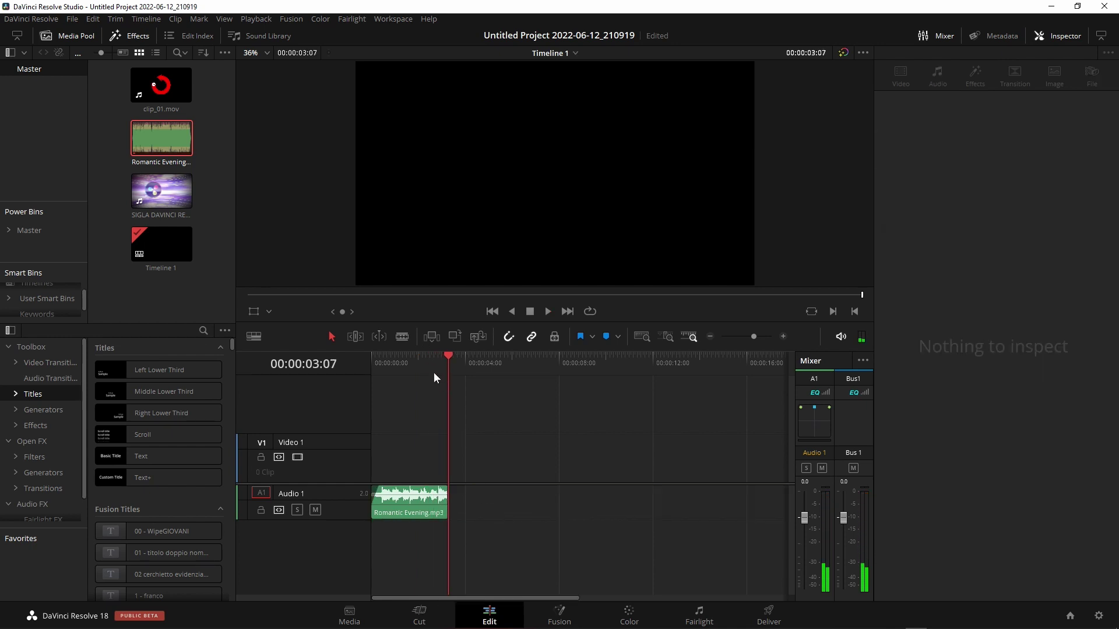
left_click_drag(431, 362, 376, 358)
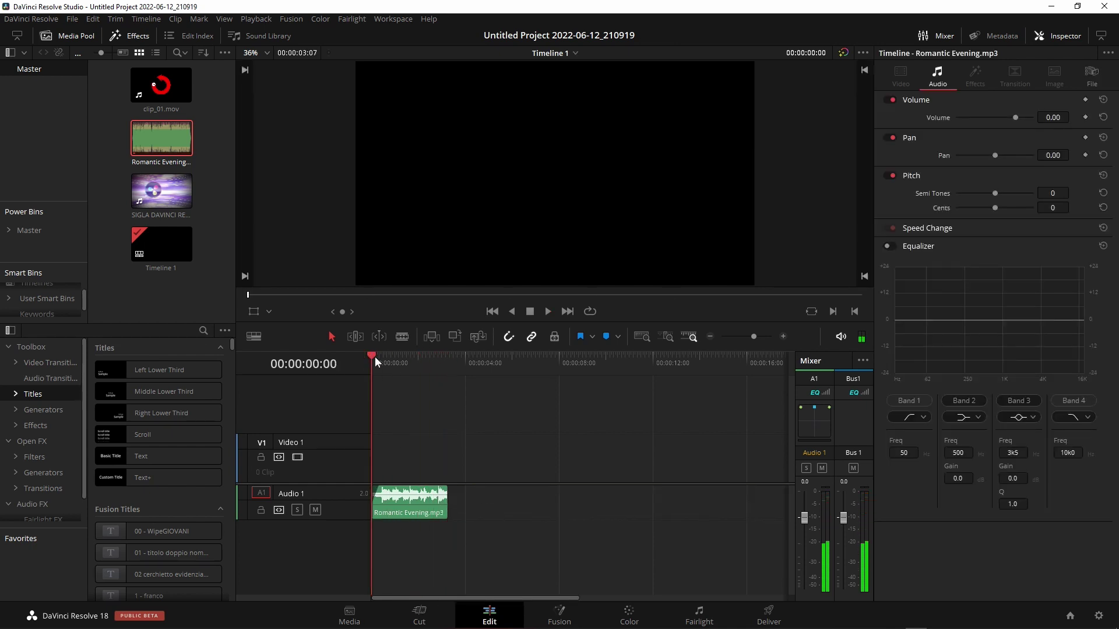
- Create Fusion Composition 1 in the Media Pool and place it on V1
right_click(176, 293)
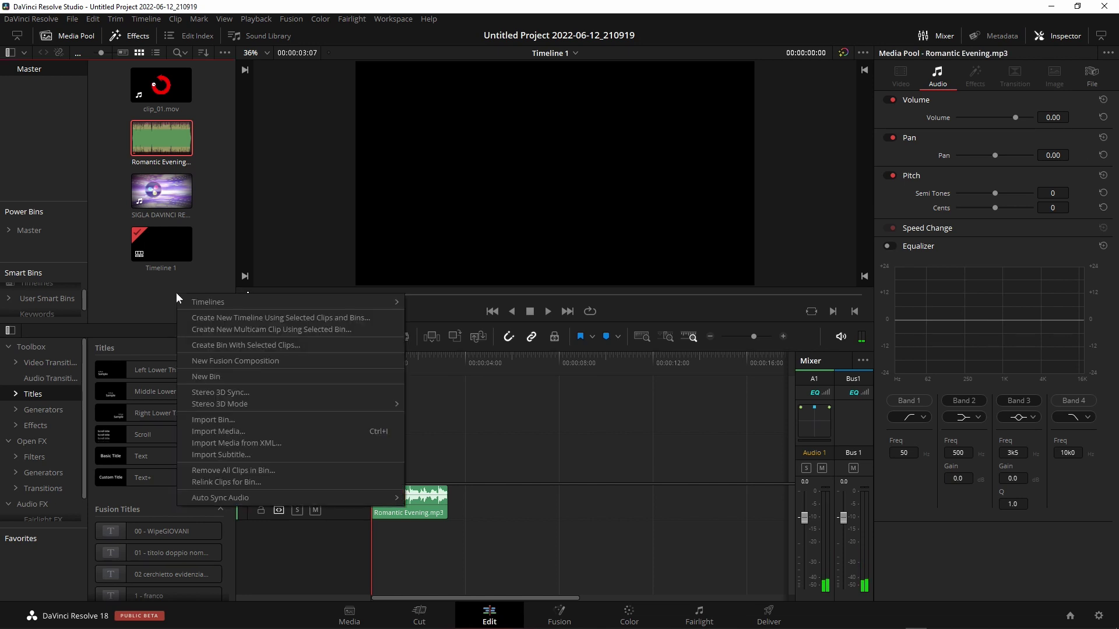
left_click(224, 364)
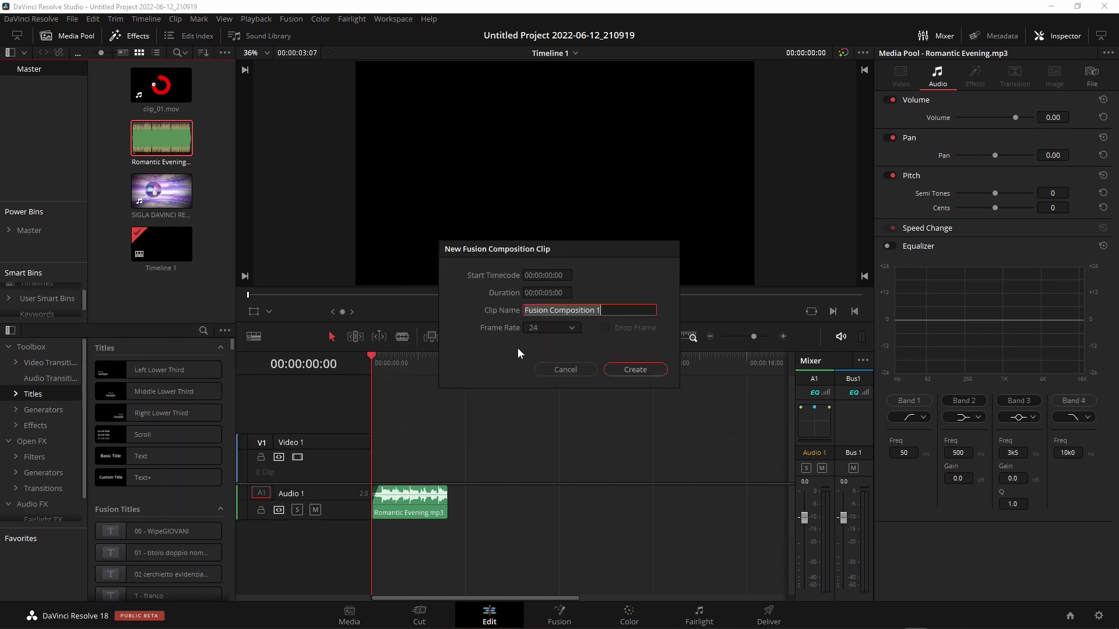
left_click(633, 364)
mouse_move(158, 138)
left_mouse_down()
mouse_move(537, 447)
mouse_move(358, 466)
left_mouse_up()
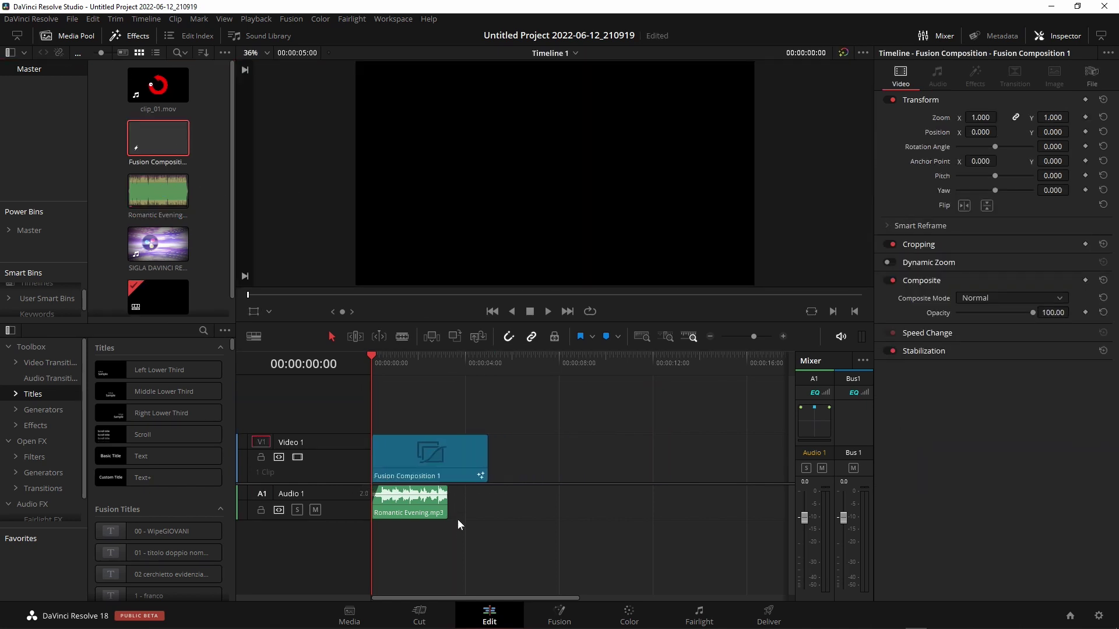
- Extend the music to match the composition's end and open both in Fusion
left_click_drag(447, 501, 489, 498)
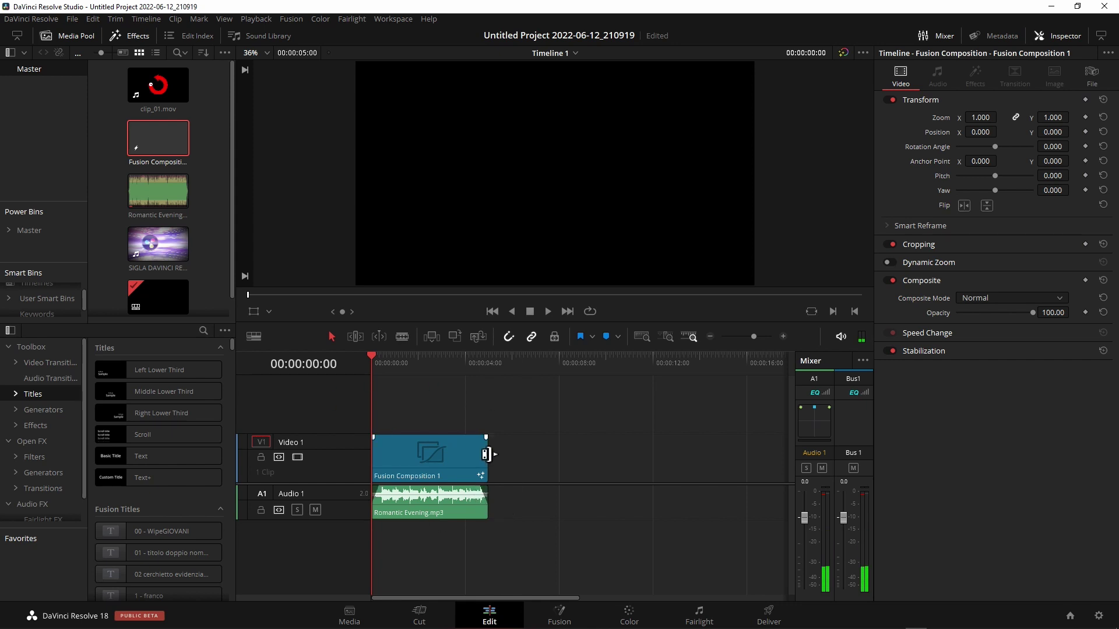
left_click_drag(418, 402, 489, 527)
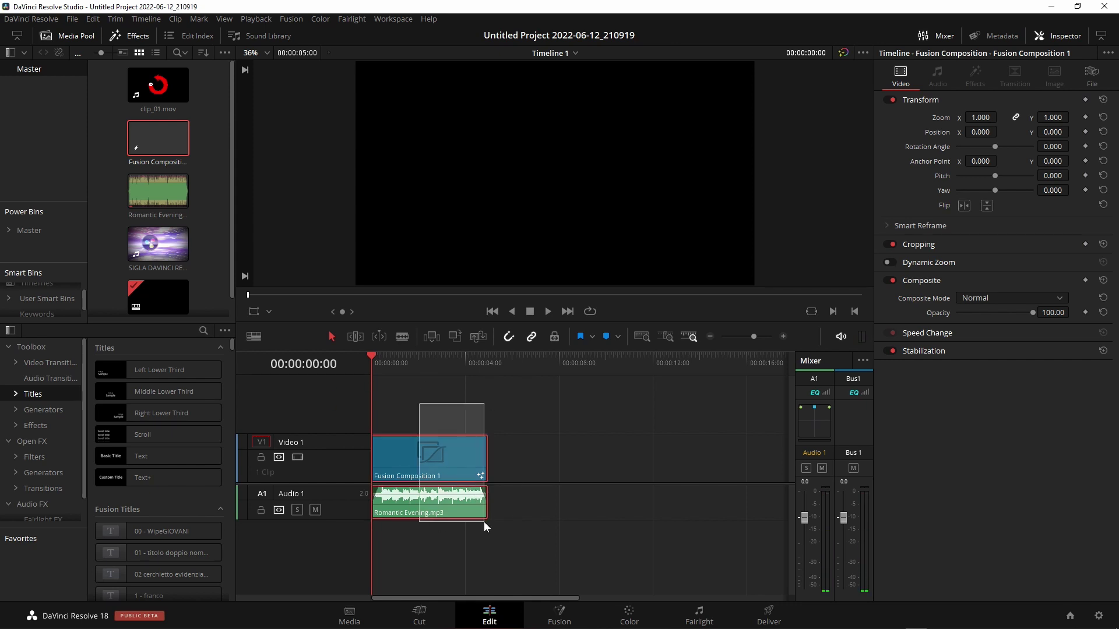
left_click(563, 616)
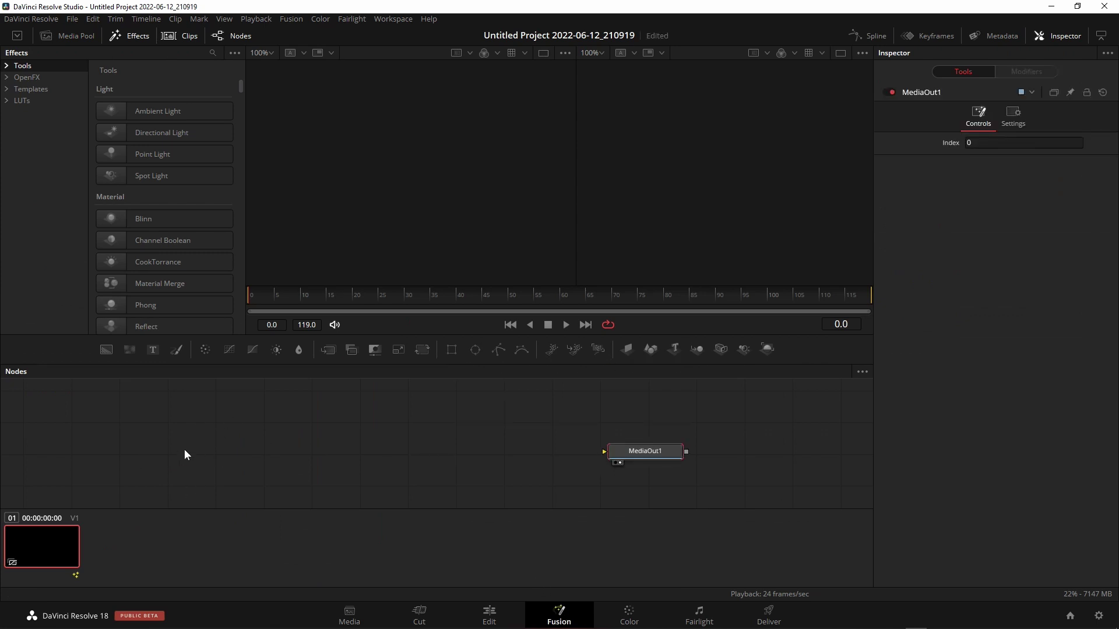
- Play the empty composition, test and then delete a Background node, and return to the Edit page
left_click(565, 324)
left_click(510, 325)
mouse_move(106, 350)
left_mouse_down()
mouse_move(220, 447)
mouse_move(606, 451)
left_mouse_up()
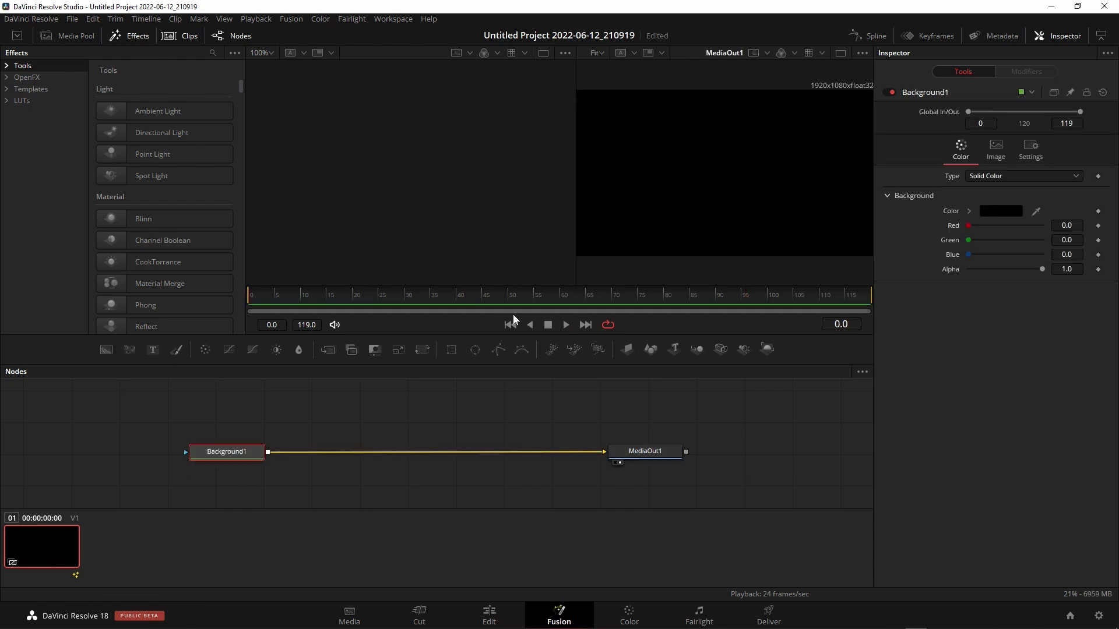
mouse_move(267, 308)
left_mouse_down()
mouse_move(782, 299)
mouse_move(147, 345)
left_mouse_up()
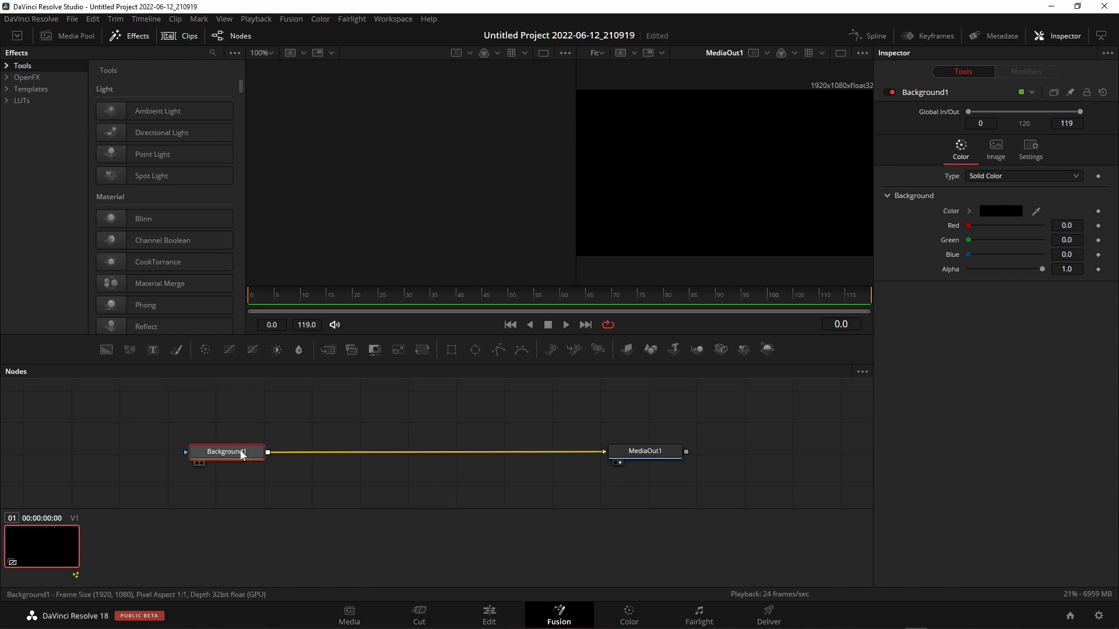
key("Delete")
left_click(489, 613)
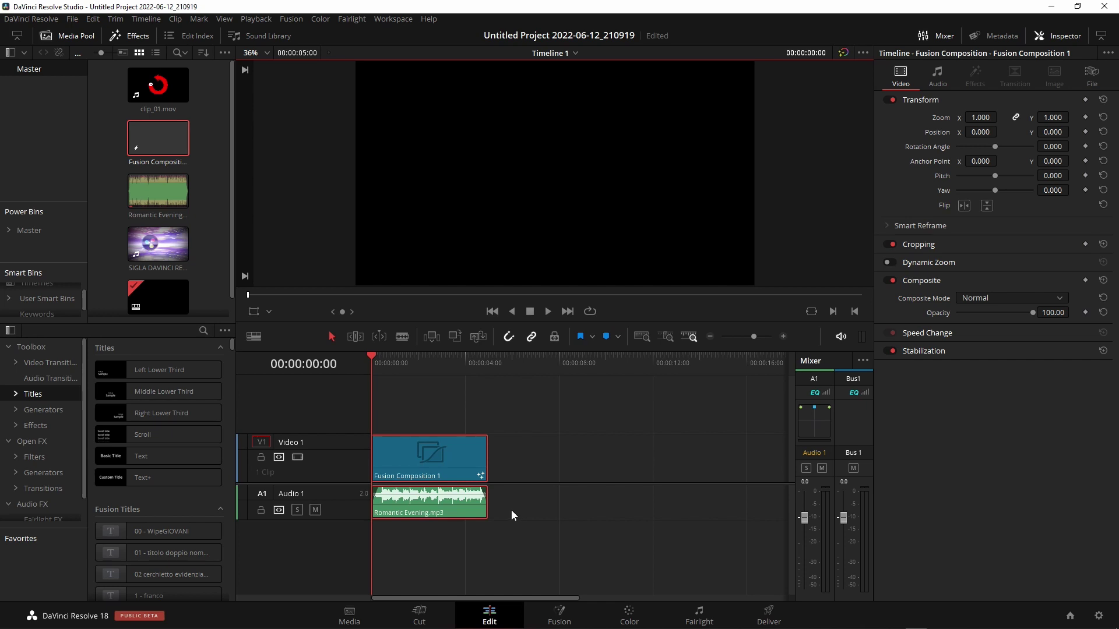
- Combine the Fusion composition and music into Compound Clip 1 and open it in Fusion
left_click_drag(513, 509, 389, 415)
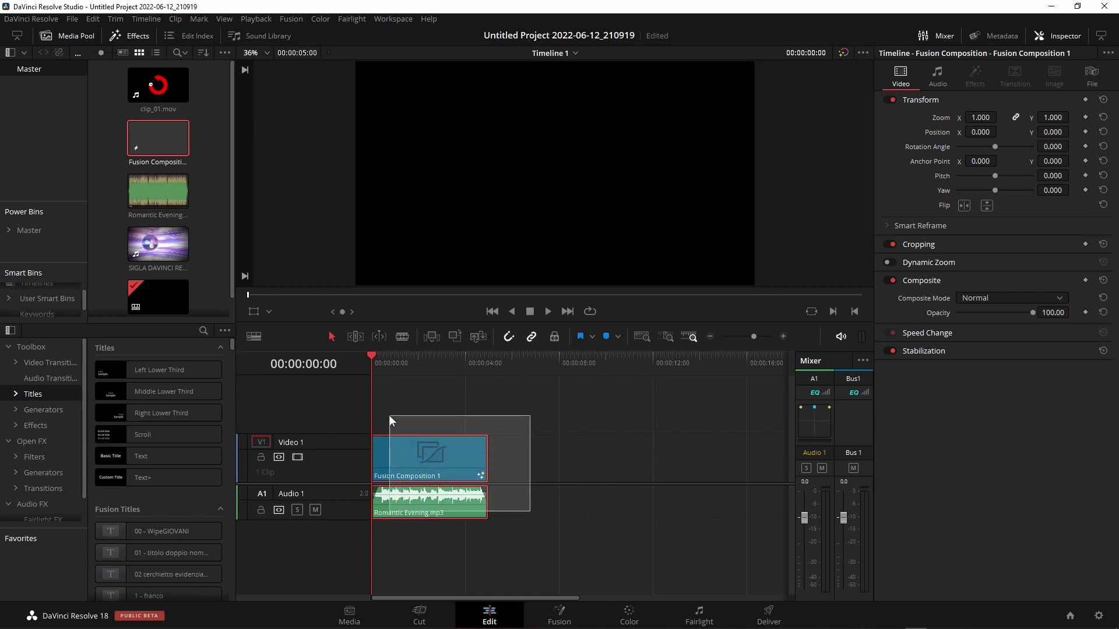
right_click(393, 444)
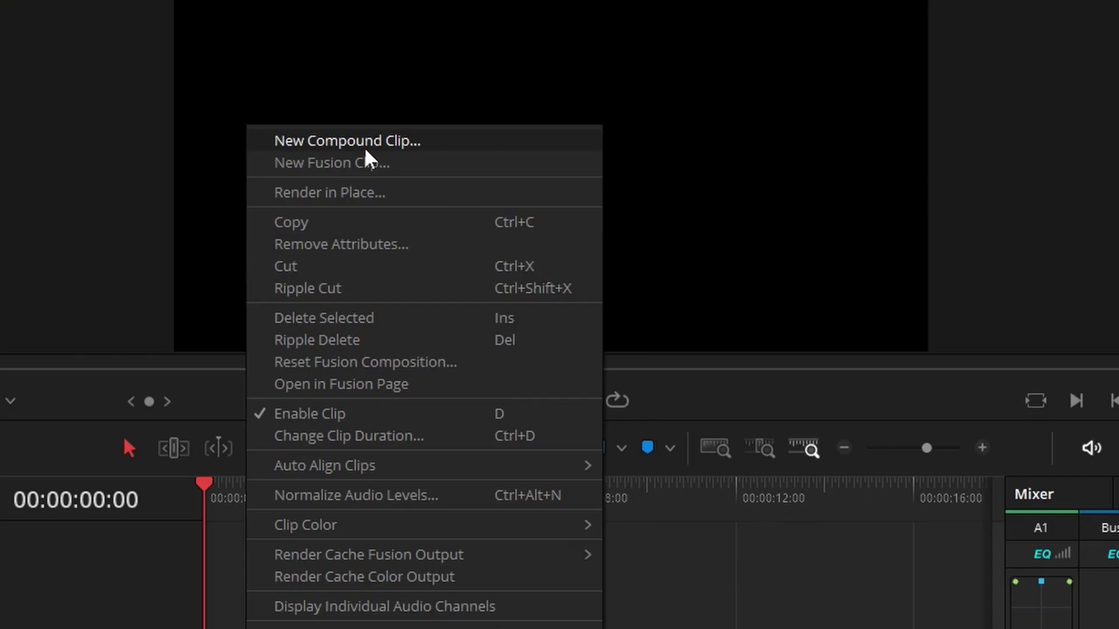
left_click(366, 149)
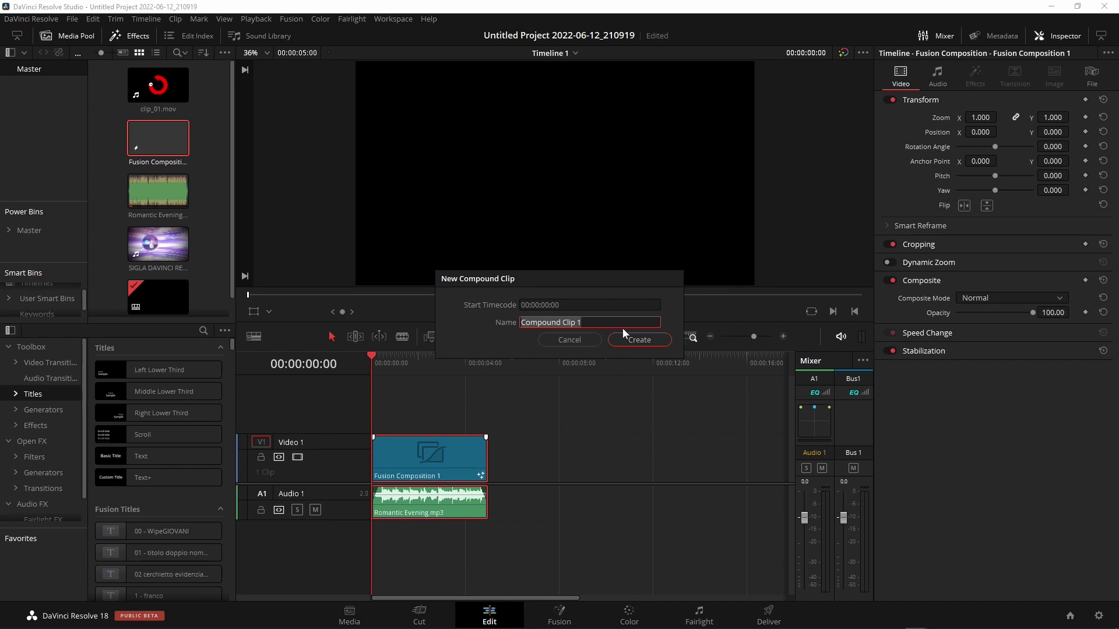
left_click(629, 340)
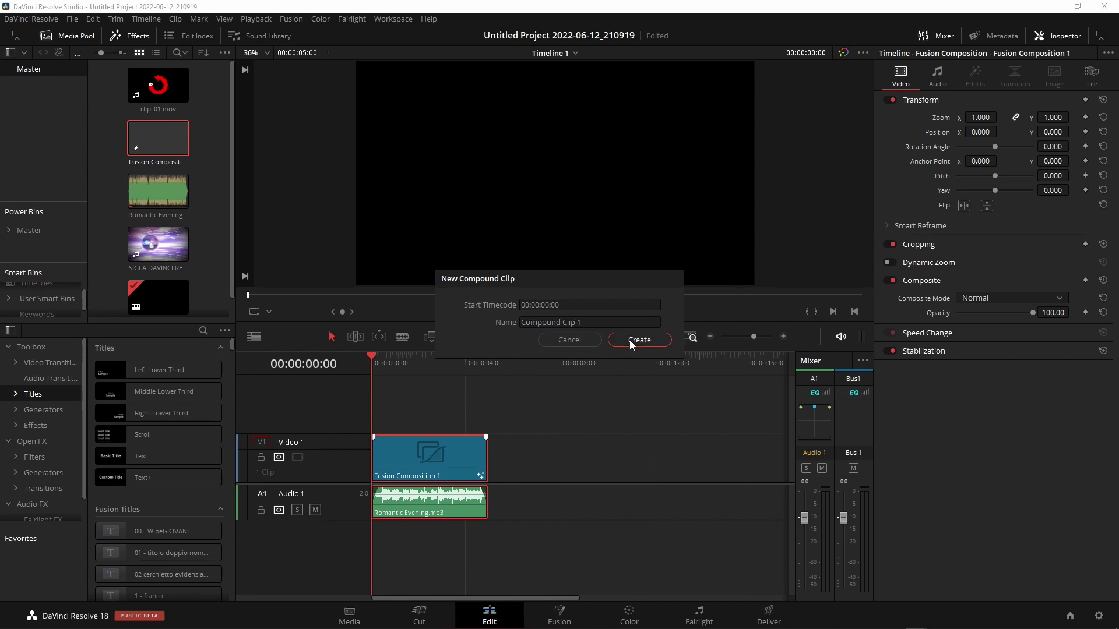
left_click(563, 619)
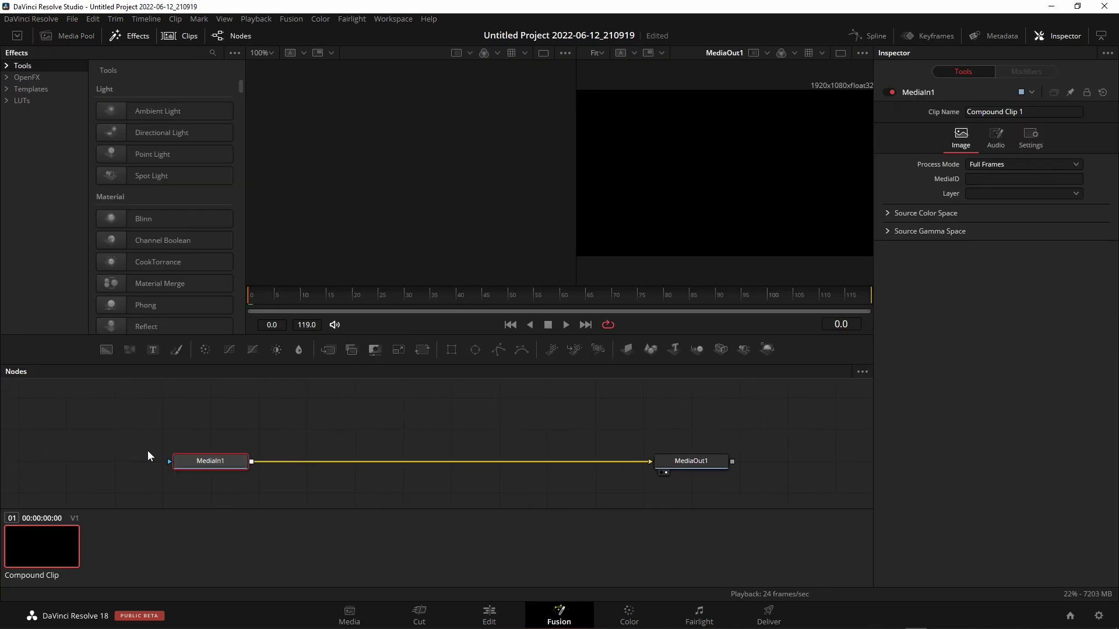
- Play the compound clip to frame 42, then unwire MediaIn1 from MediaOut1 and park it upper right
left_click_drag(219, 458, 218, 461)
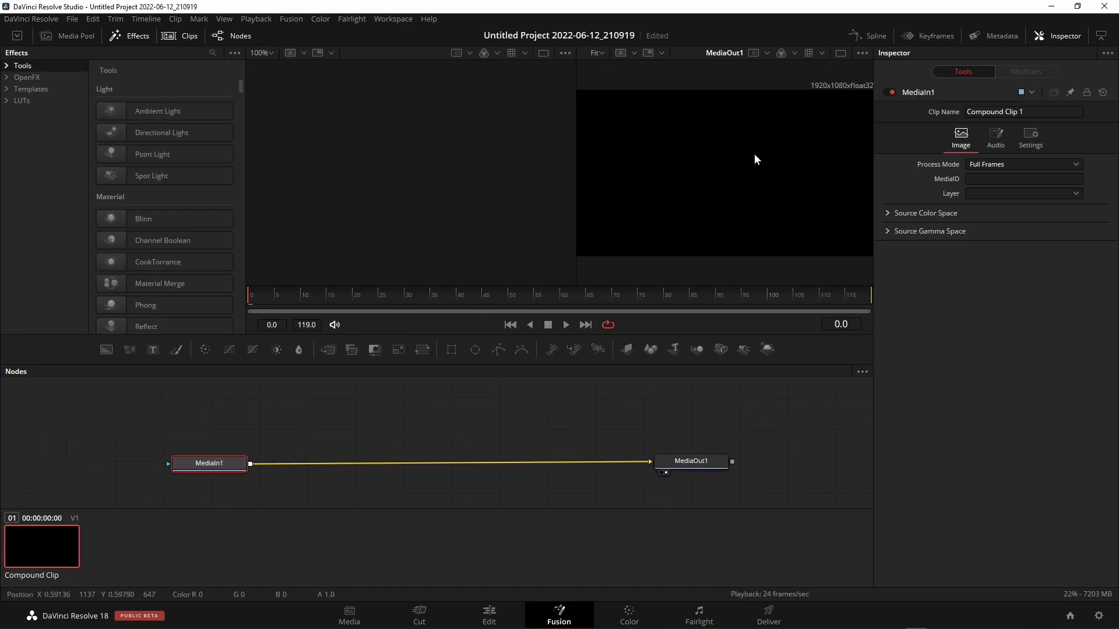
left_click(567, 325)
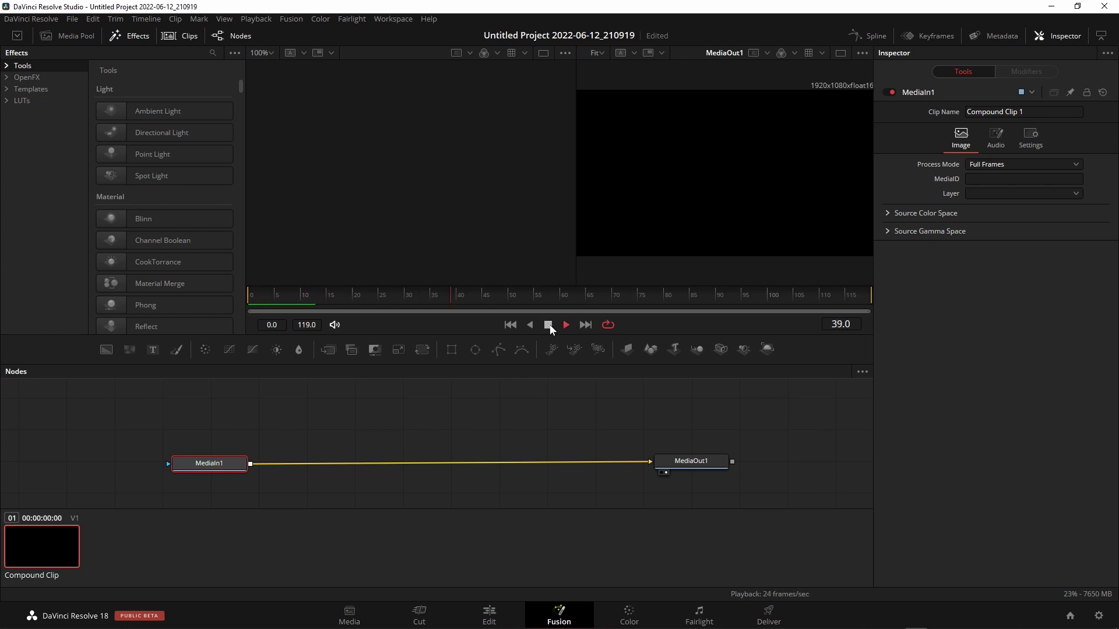
left_click(548, 325)
left_click(942, 38)
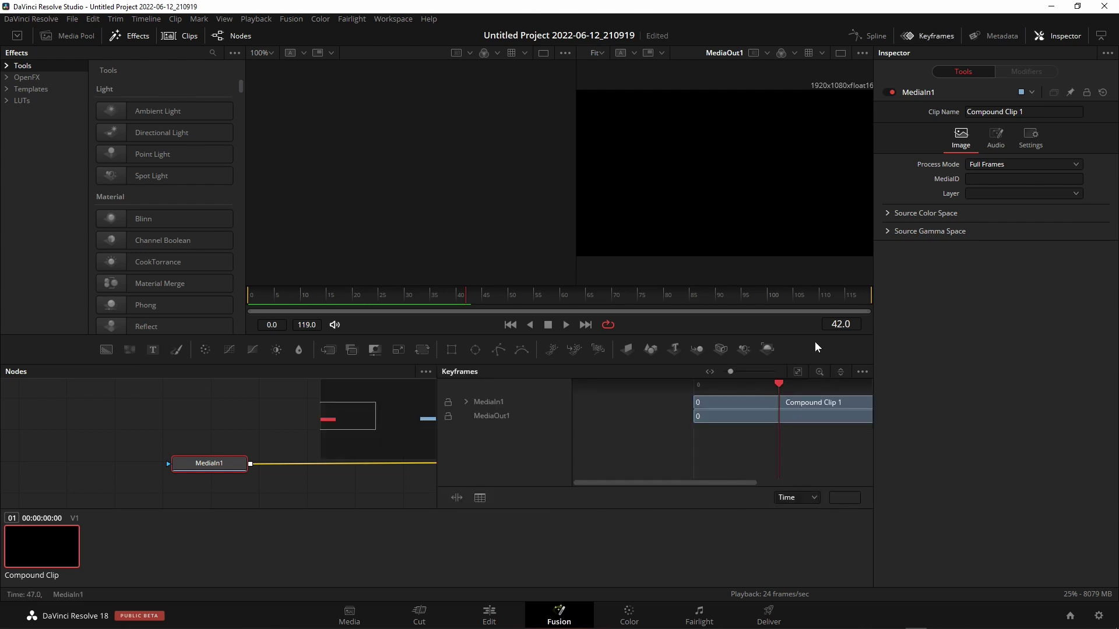
left_click(465, 401)
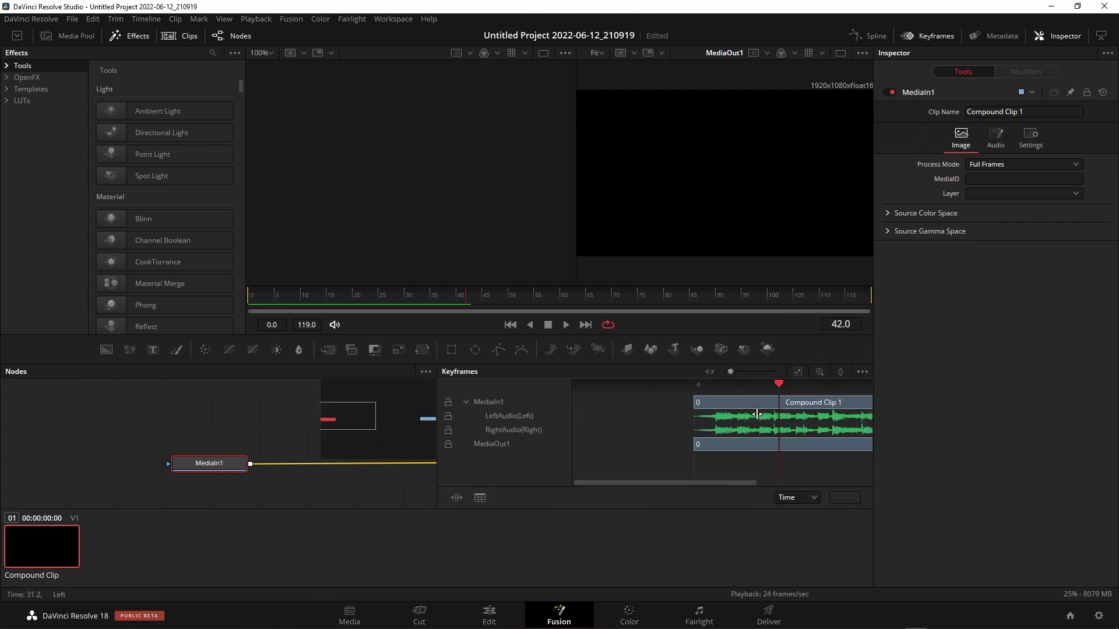
left_click(937, 35)
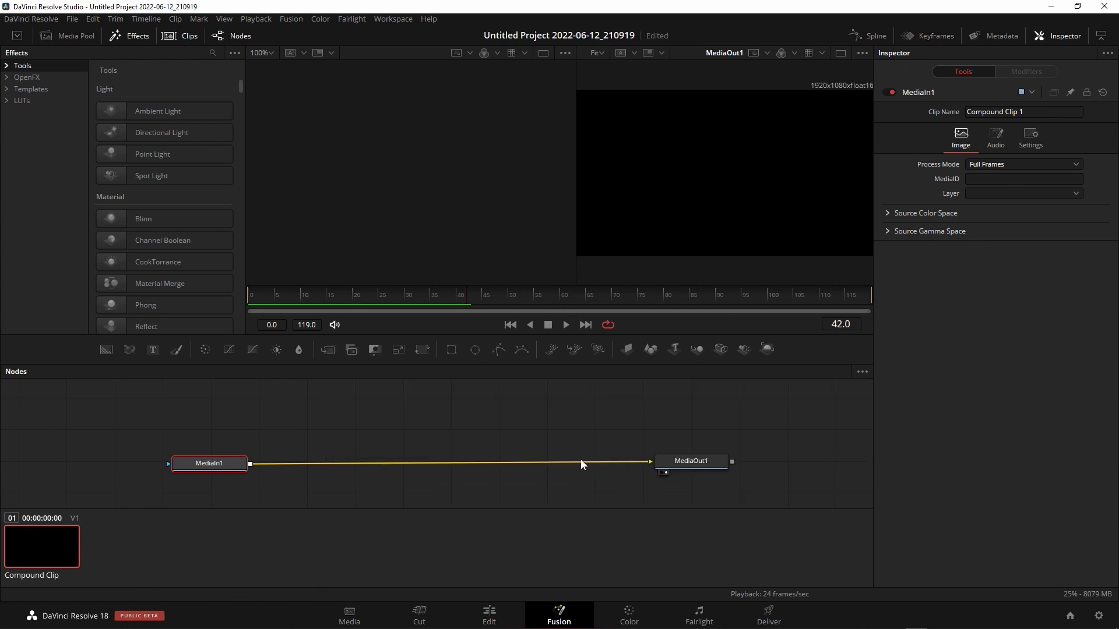
left_click_drag(647, 462, 361, 479)
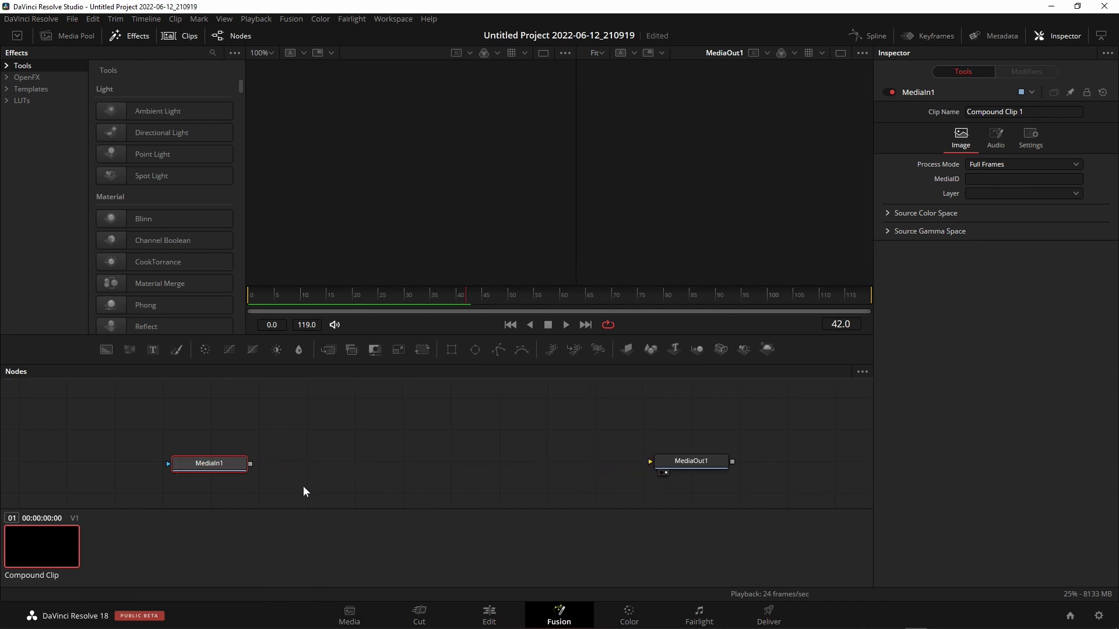
left_click_drag(218, 469, 817, 410)
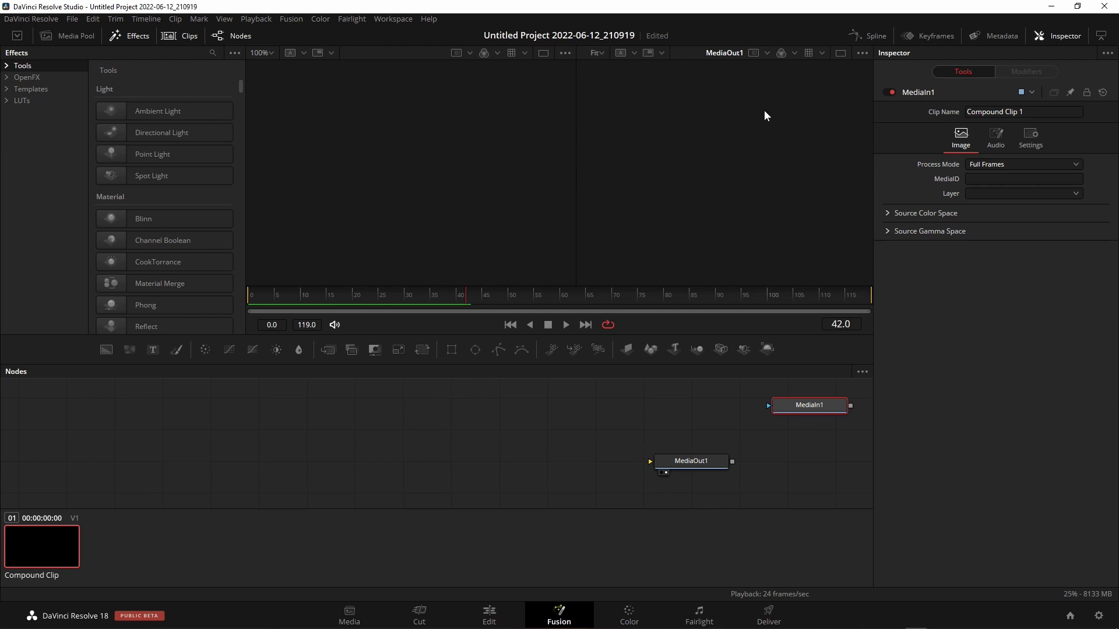
- Add Background1, connect it to MediaOut1, and set its Alpha to 0 for transparency
left_click_drag(106, 349, 220, 452)
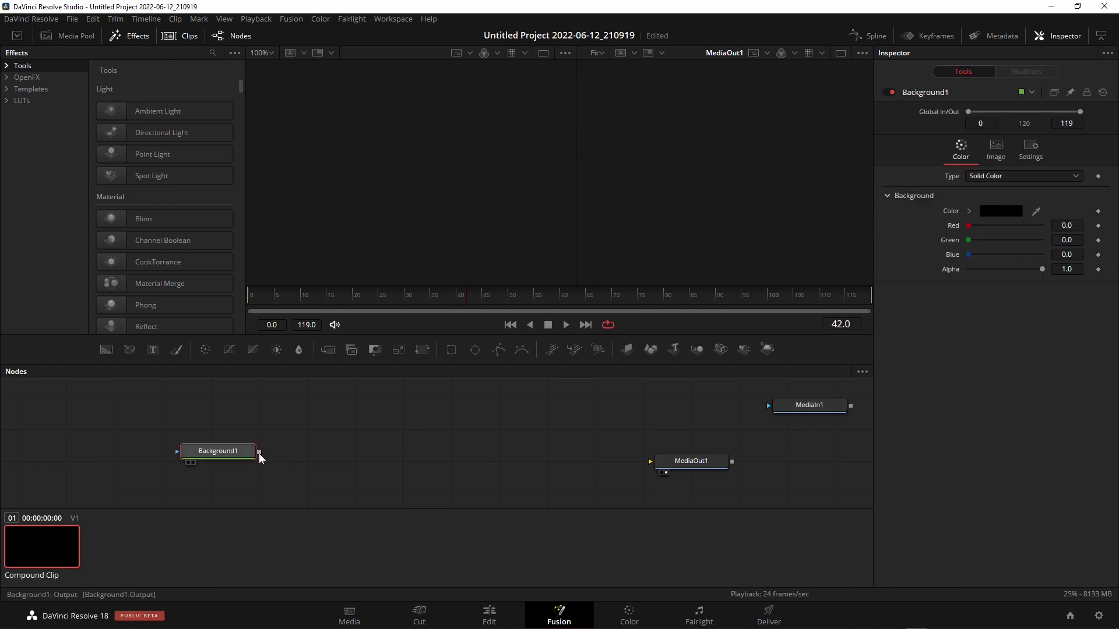
left_click_drag(260, 452, 676, 461)
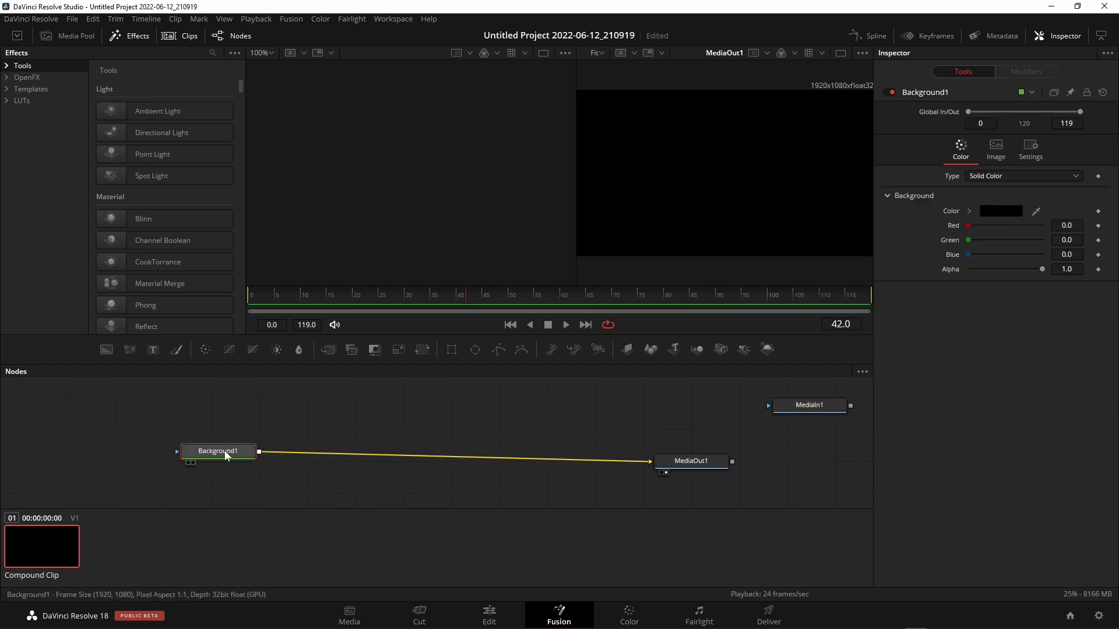
left_click_drag(225, 453, 228, 462)
left_click_drag(1042, 269, 968, 269)
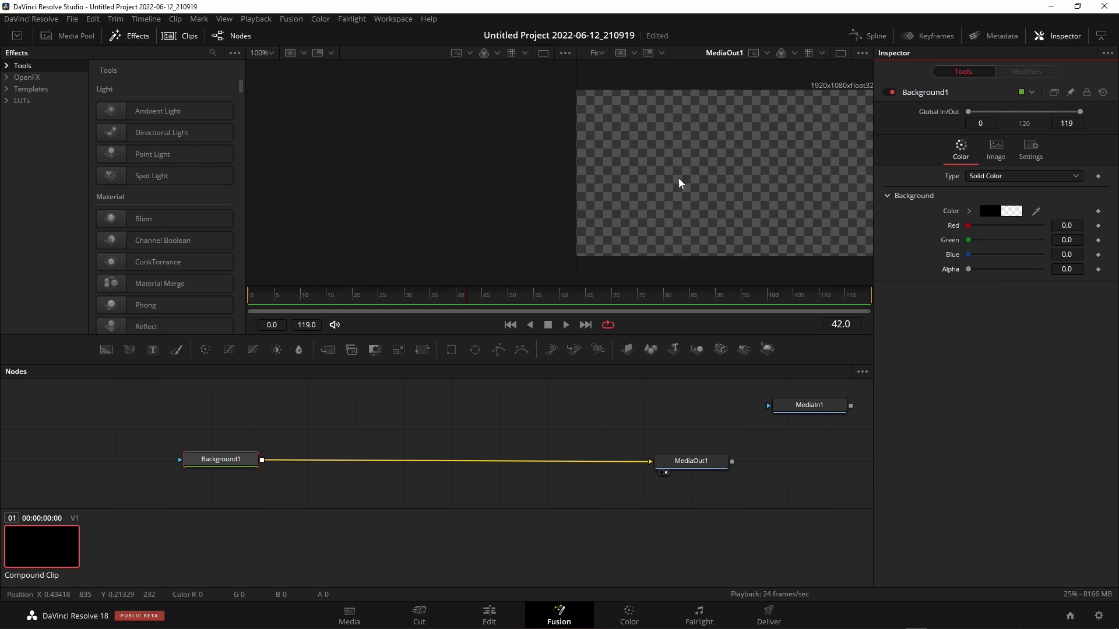
left_click_drag(230, 463, 228, 470)
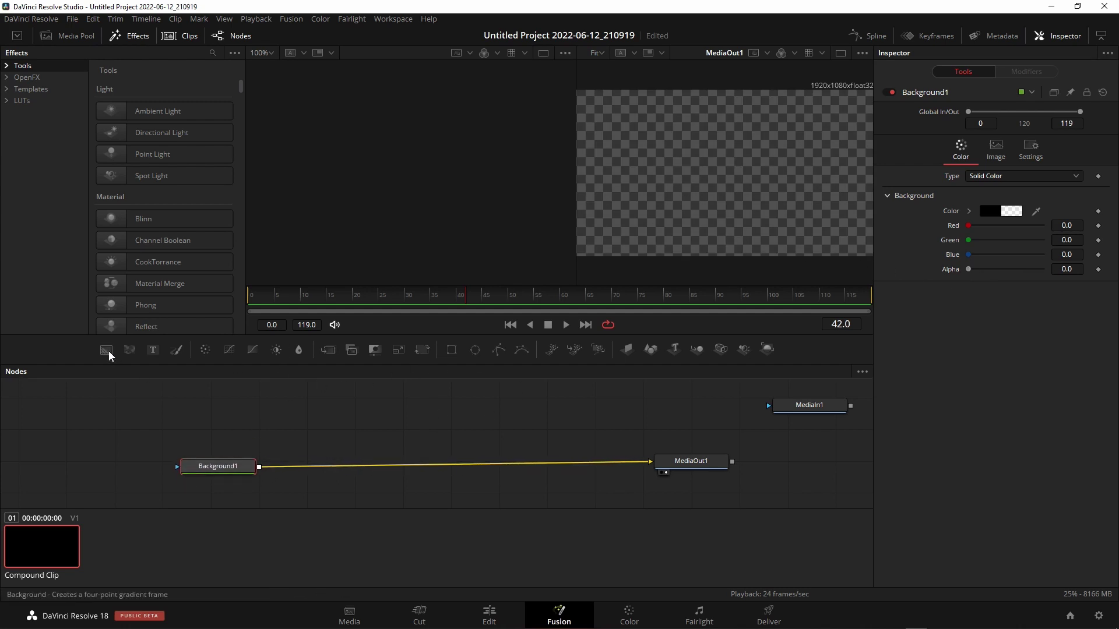
- Add Background2 with Red 1.0 through Transform1, merging it over Background1 via Merge1
left_click_drag(106, 349, 359, 412)
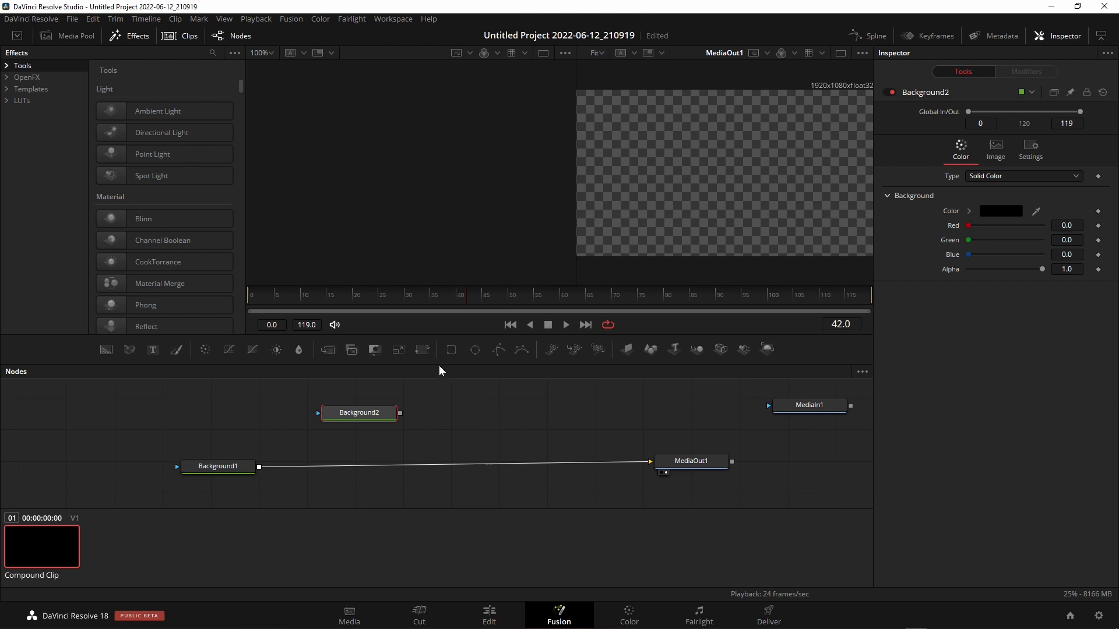
left_click_drag(423, 349, 359, 438)
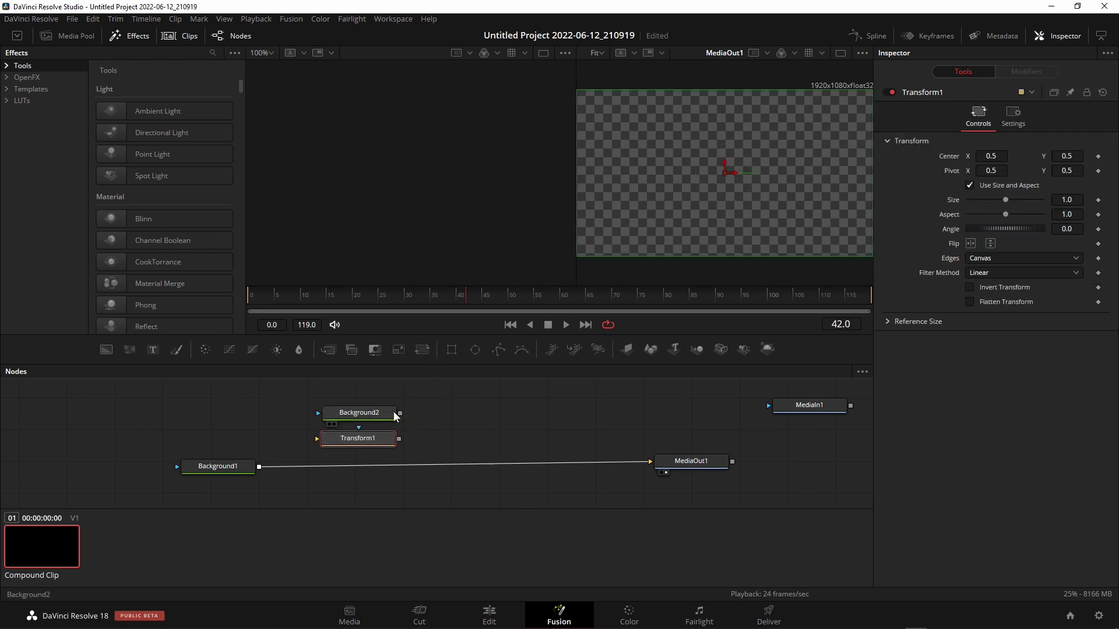
left_click(361, 415)
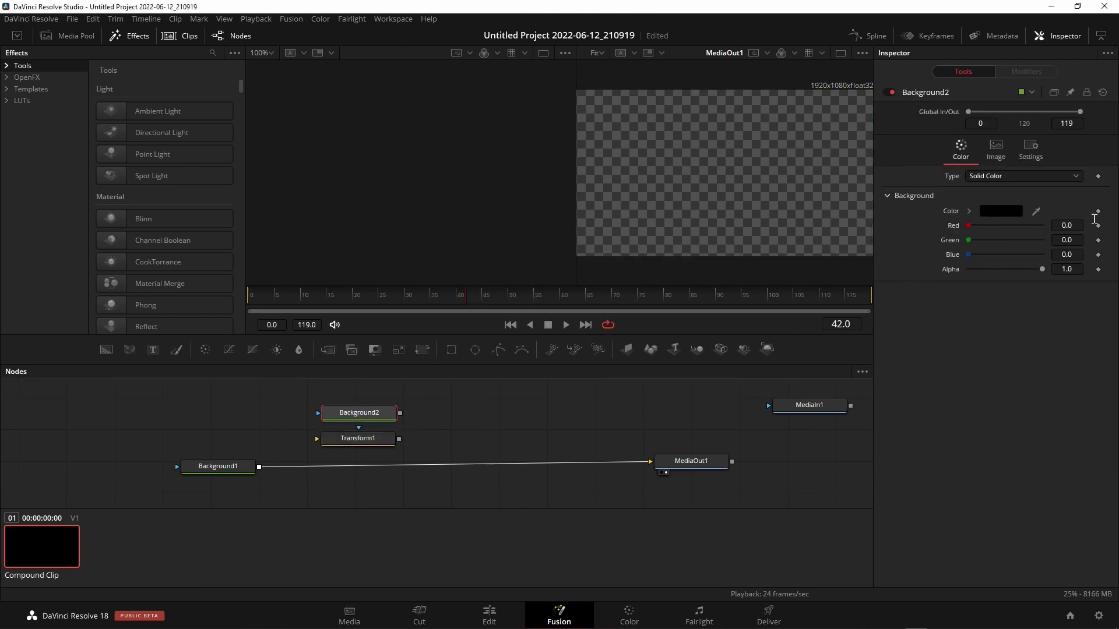
left_click_drag(980, 226, 1043, 225)
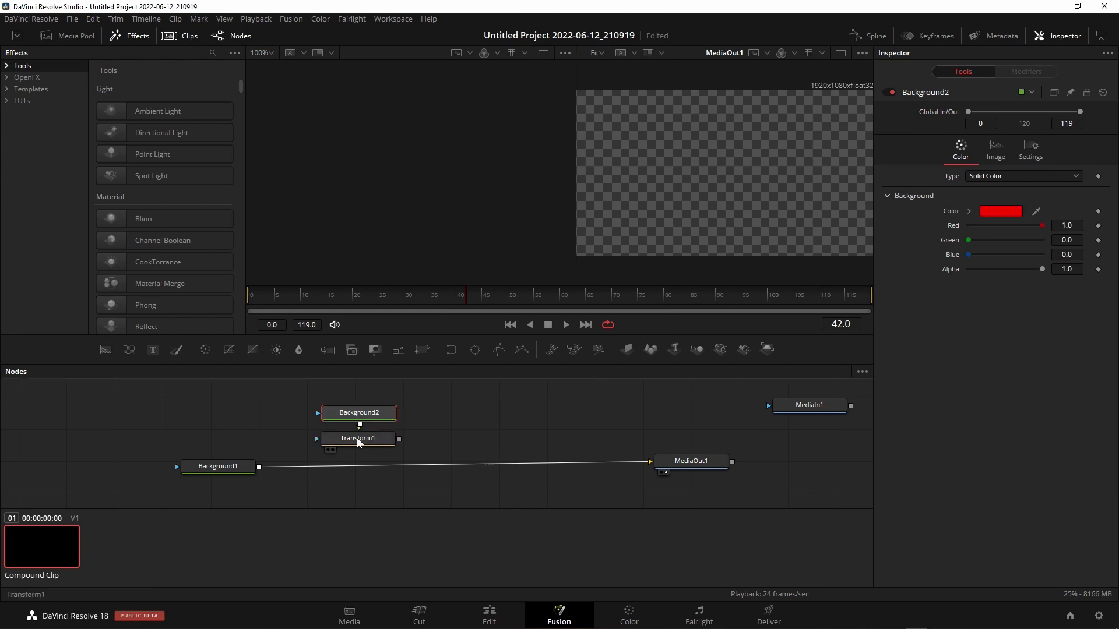
mouse_move(398, 438)
left_mouse_down()
mouse_move(259, 481)
mouse_move(408, 411)
left_mouse_up()
left_click_drag(358, 451, 361, 433)
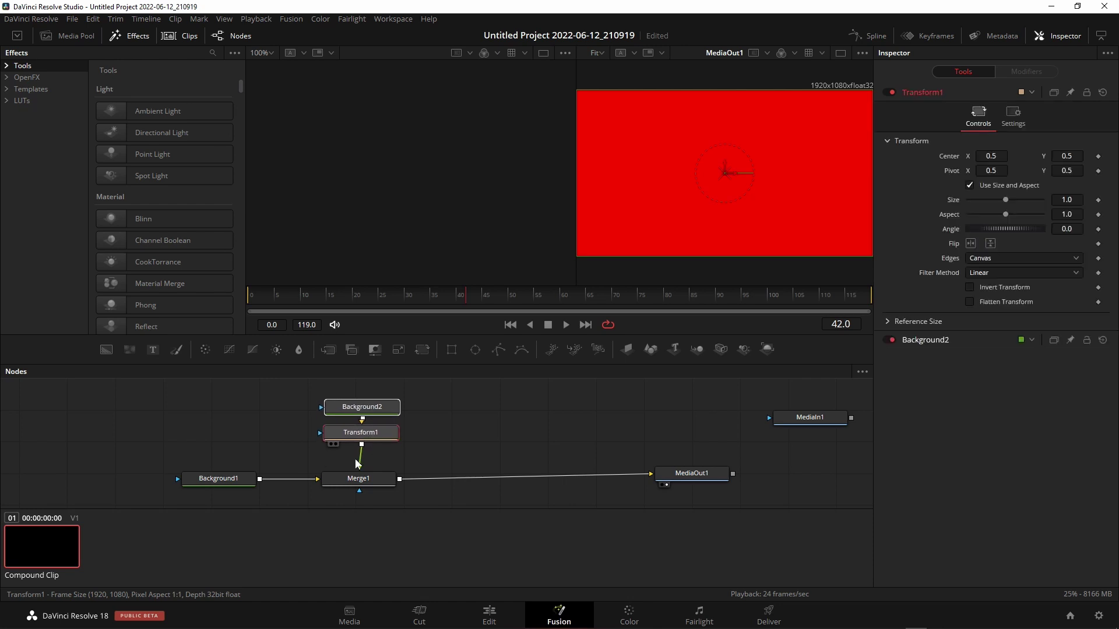
scroll(449, 431, "up", 3)
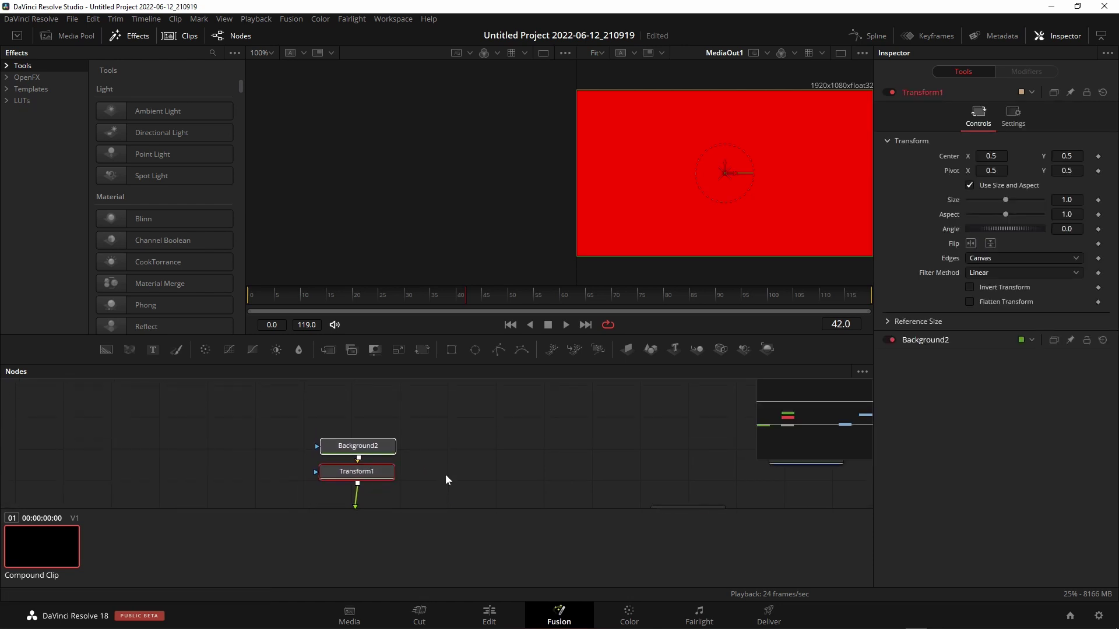
- Mask Background2 with Ellipse1 shrunk to a small red dot, then preview and rewind to frame 0
mouse_move(475, 350)
left_mouse_down()
mouse_move(341, 410)
mouse_move(324, 446)
left_mouse_up()
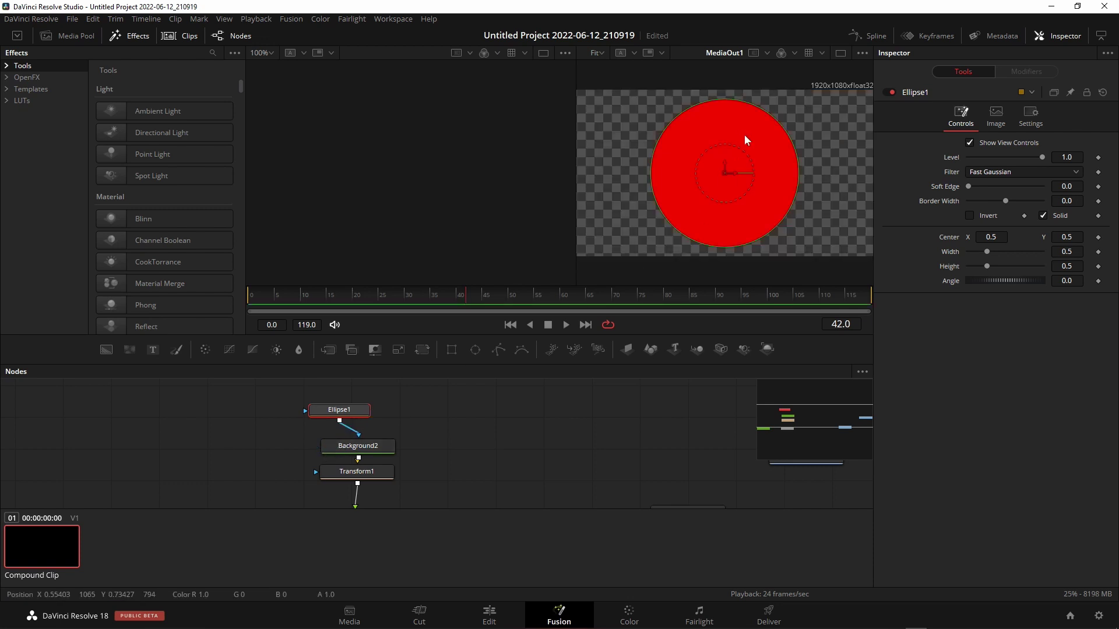
mouse_move(782, 131)
left_mouse_down()
mouse_move(726, 175)
mouse_move(726, 229)
left_mouse_up()
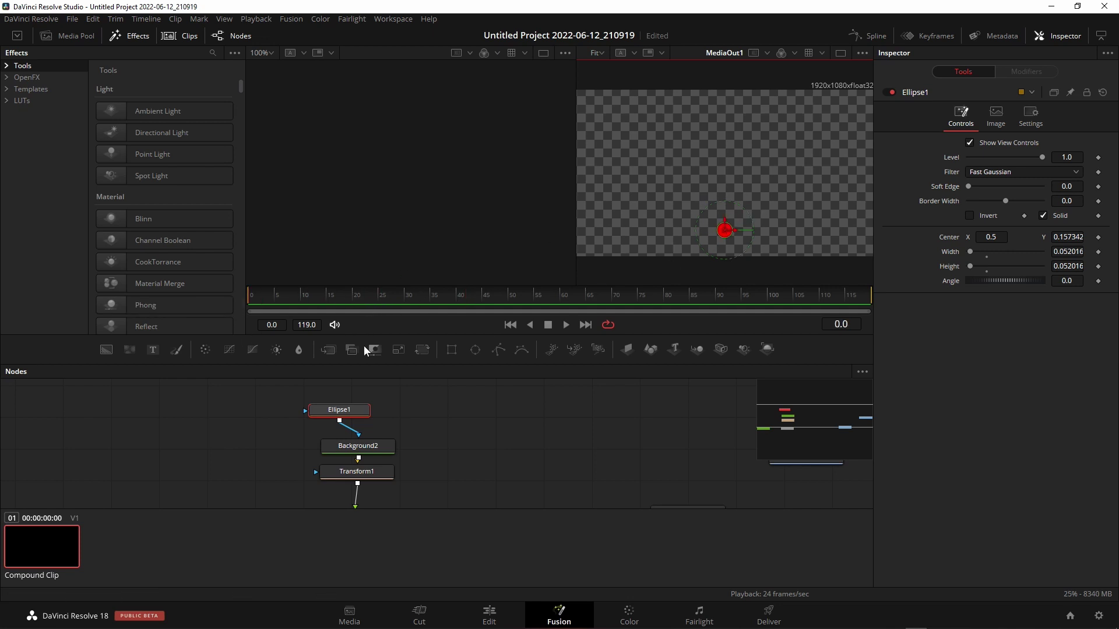
left_click(564, 327)
left_click(548, 324)
left_click_drag(294, 303, 254, 303)
- Set starting keyframes on Transform1's Center and Size, then preview playback
left_click(362, 471)
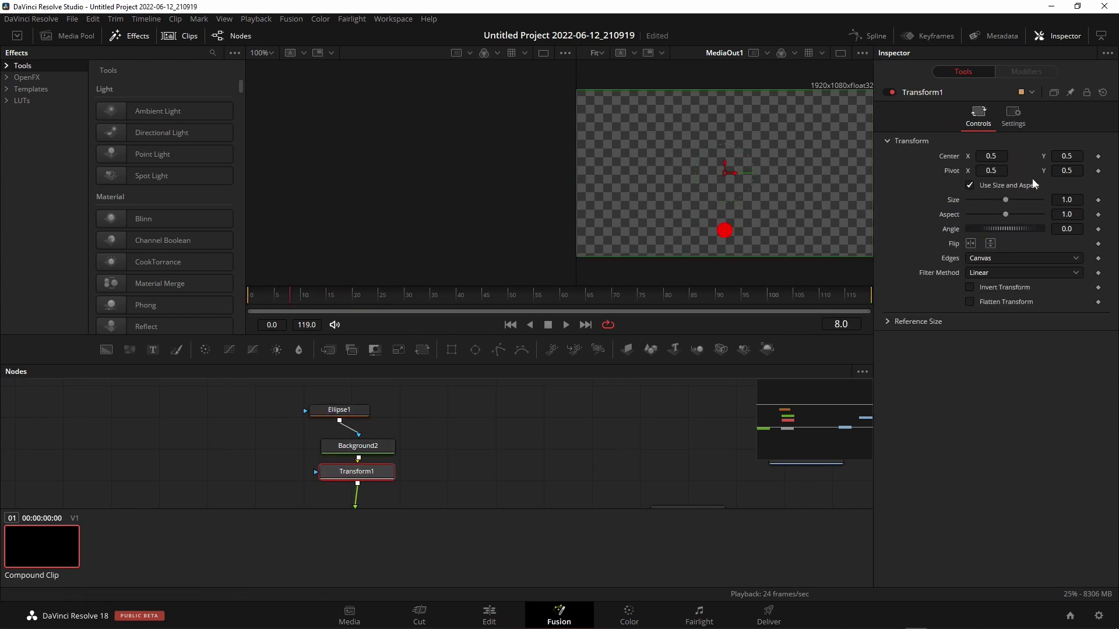
left_click(1098, 158)
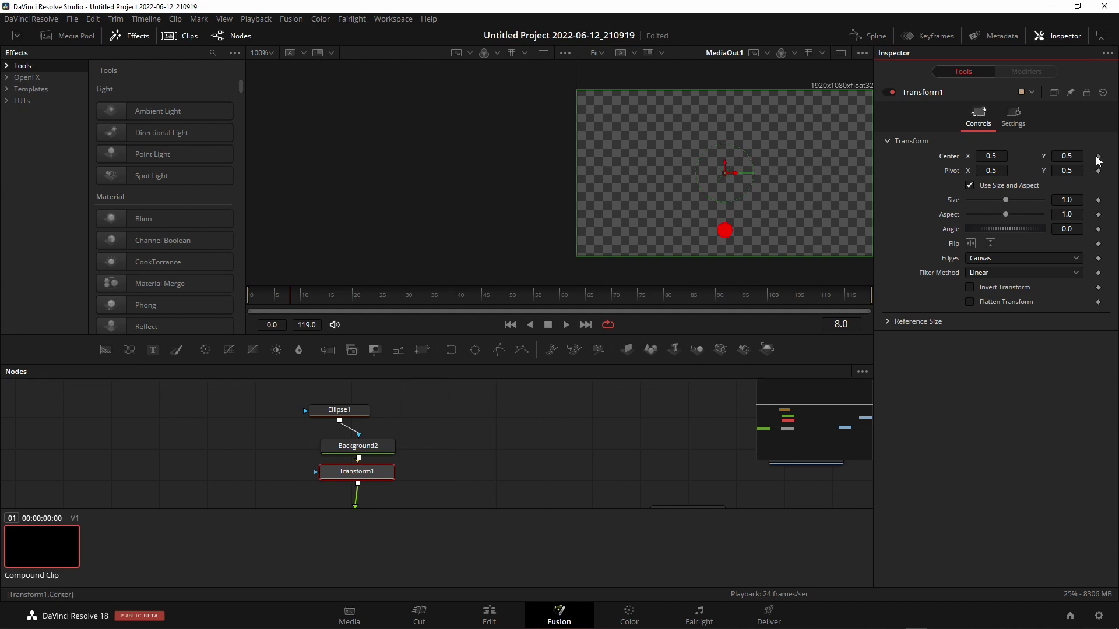
left_click(1098, 200)
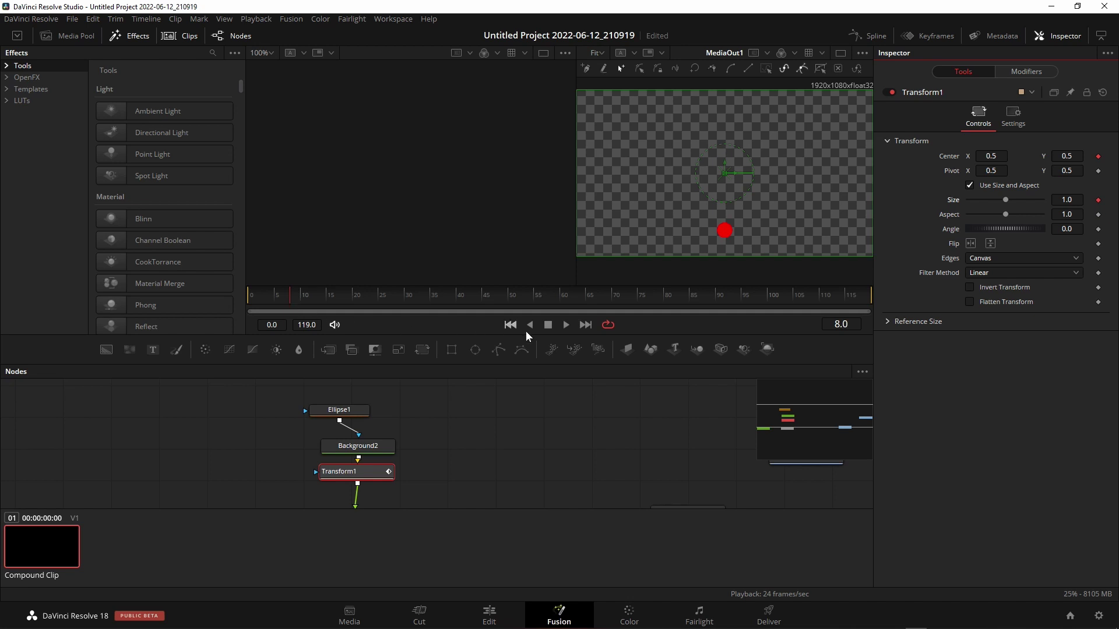
left_click(566, 324)
- At frame 14, raise Center Y toward the top and set Size to 2.46
left_click(950, 36)
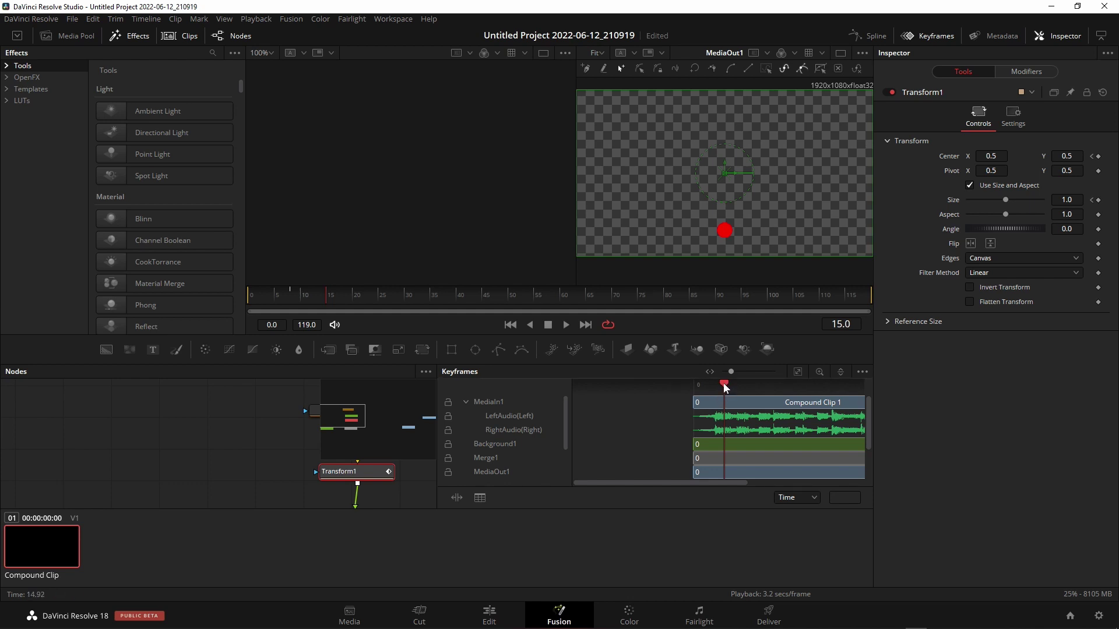
left_click_drag(727, 384, 722, 434)
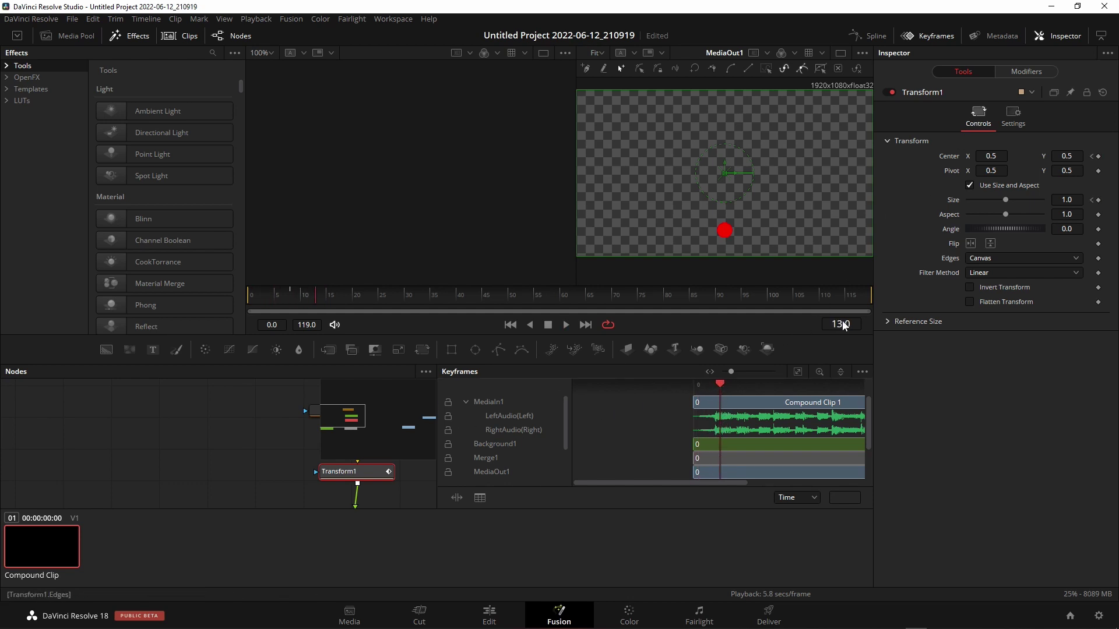
left_click_drag(718, 384, 719, 384)
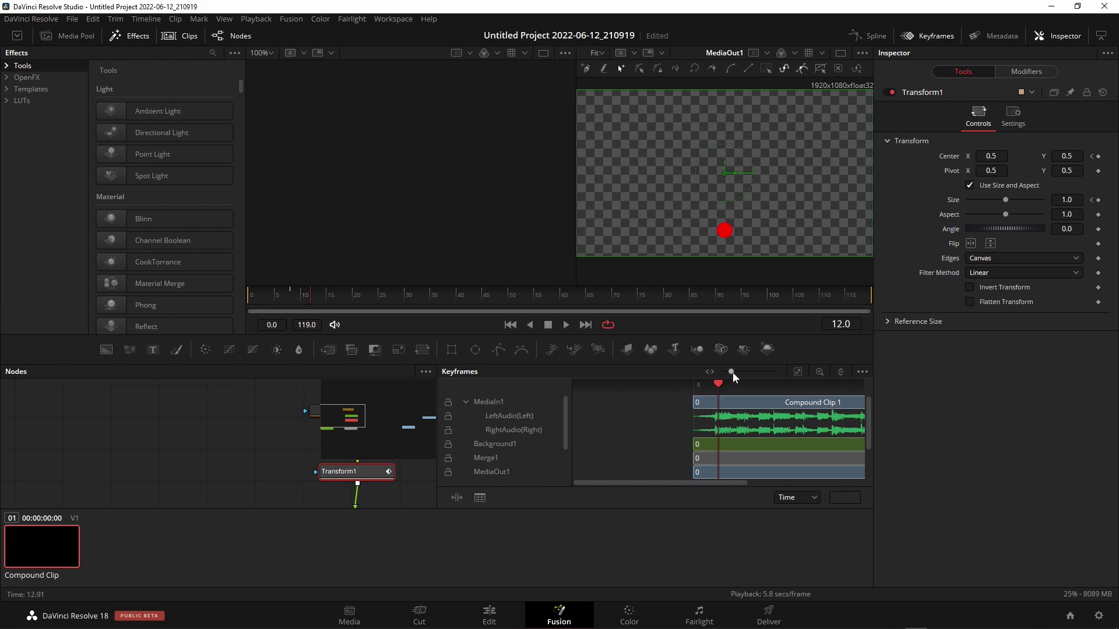
key("Right")
key("Right")
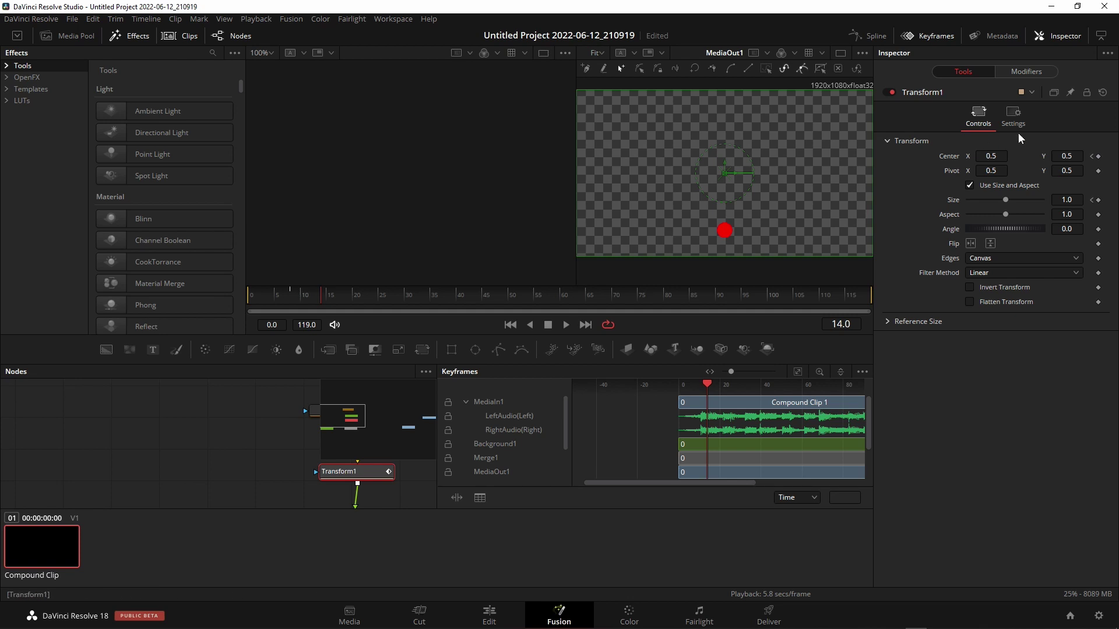
left_click_drag(1066, 156, 1095, 157)
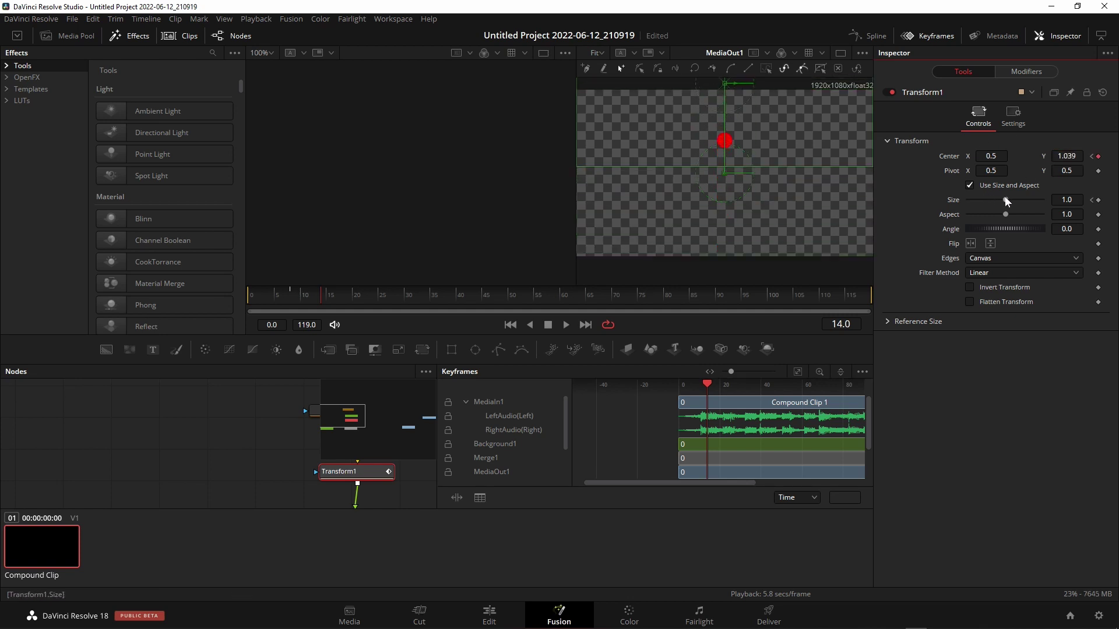
left_click_drag(1005, 201, 1019, 201)
left_click_drag(1066, 157, 1107, 156)
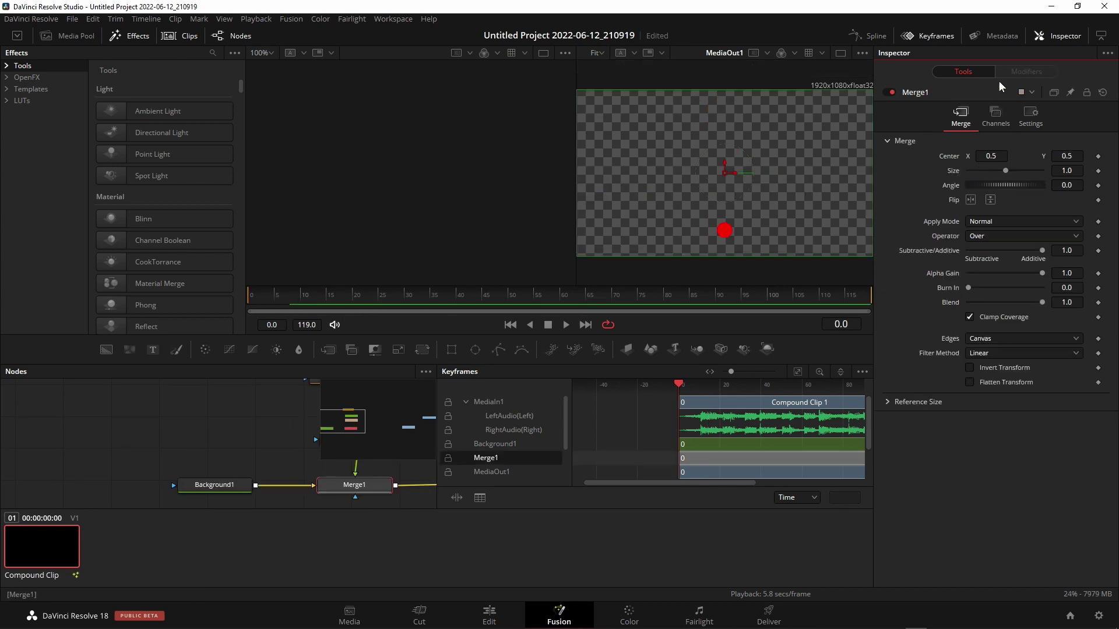
left_click(929, 35)
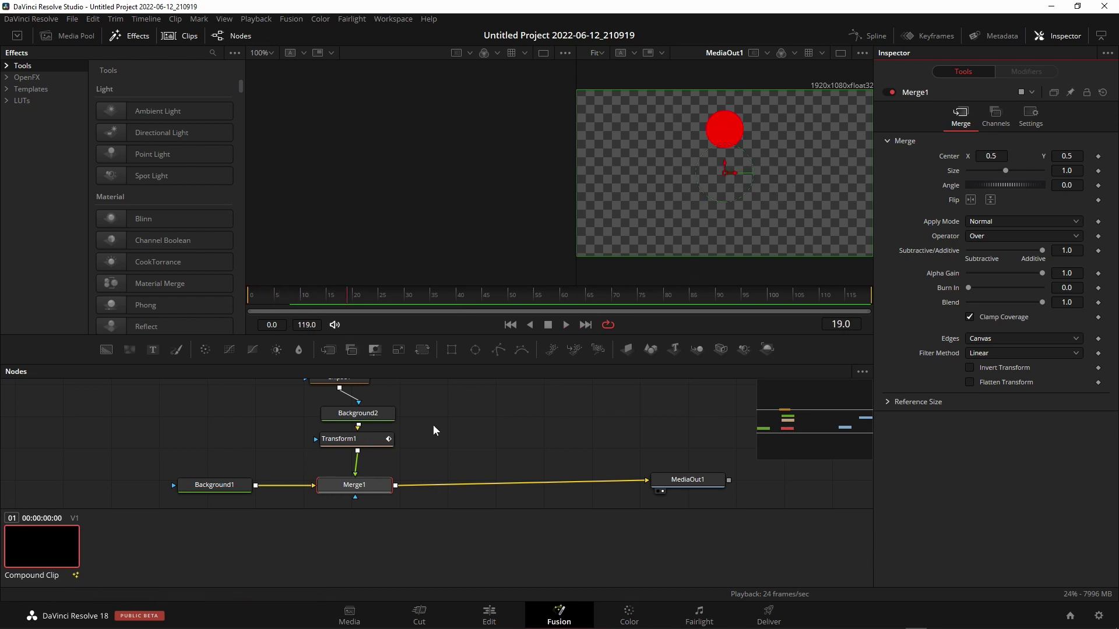
- Nudge MediaOut1 right and show Transform1's keyframes in an enlarged Keyframes panel
left_click_drag(712, 487, 735, 491)
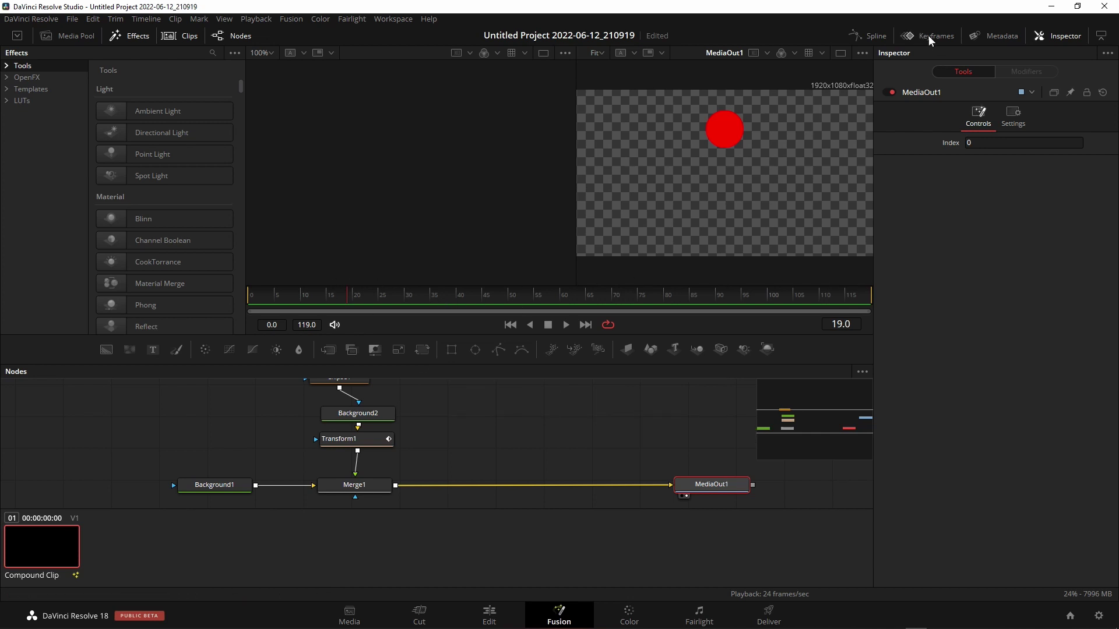
left_click(930, 37)
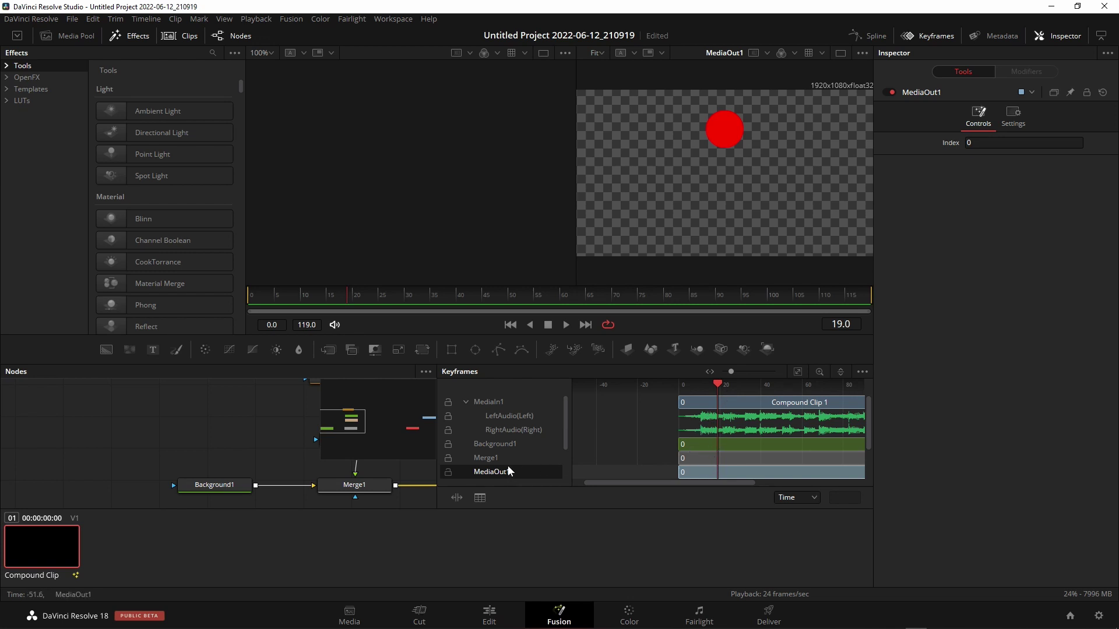
scroll(507, 433, "down", 3)
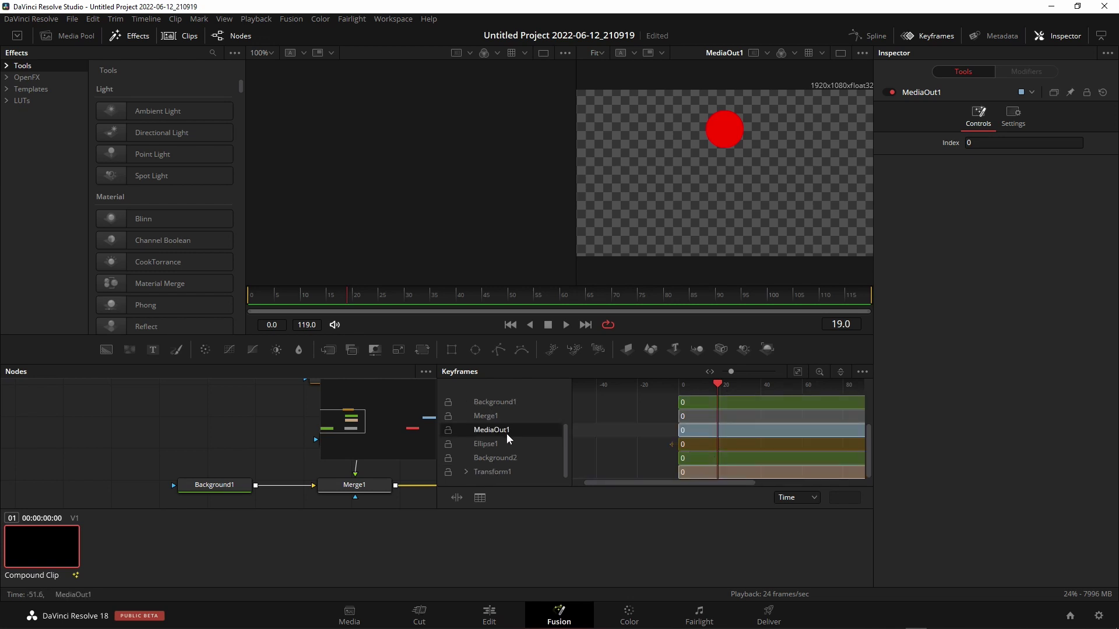
left_click(465, 472)
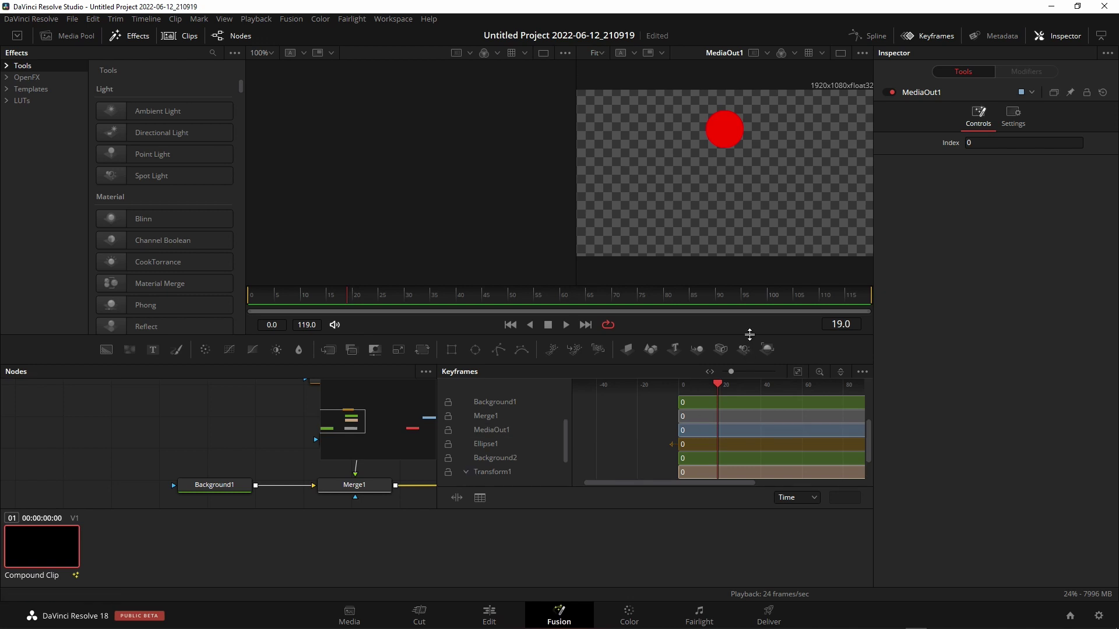
left_click_drag(750, 338, 748, 154)
scroll(750, 405, "right", 1)
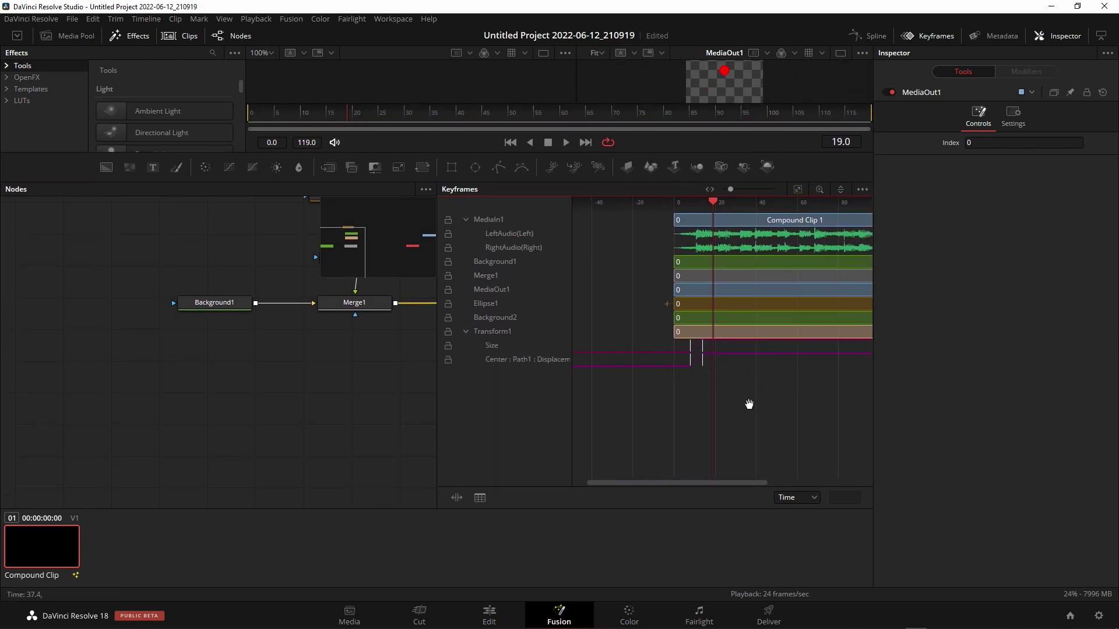
scroll(716, 275, "up", 1)
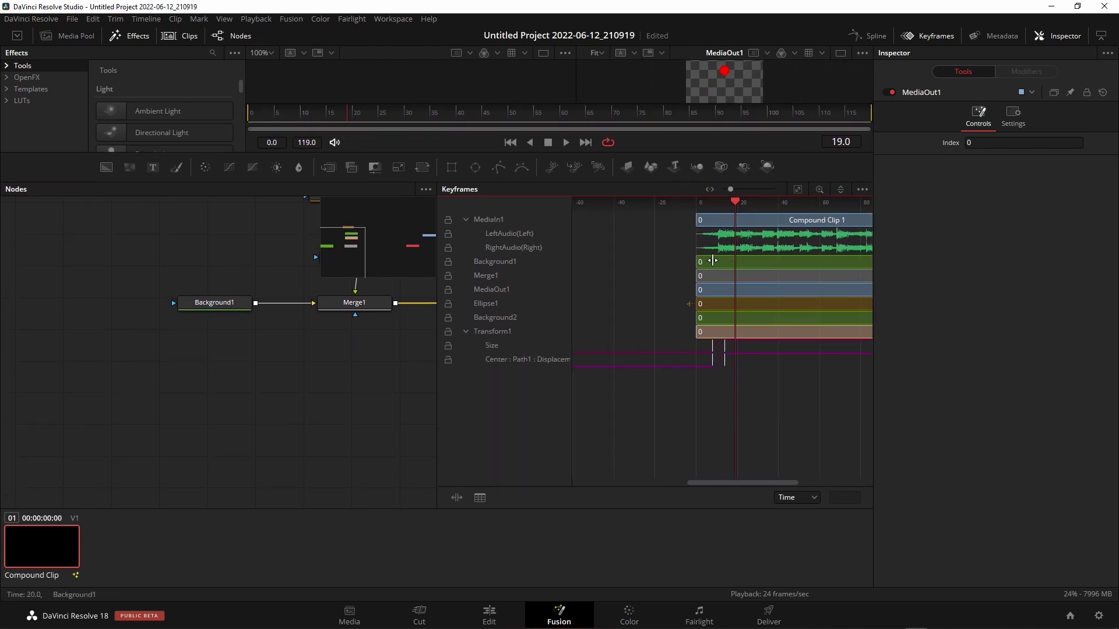
scroll(711, 261, "up", 2)
scroll(756, 304, "up", 2)
scroll(750, 395, "left", 3)
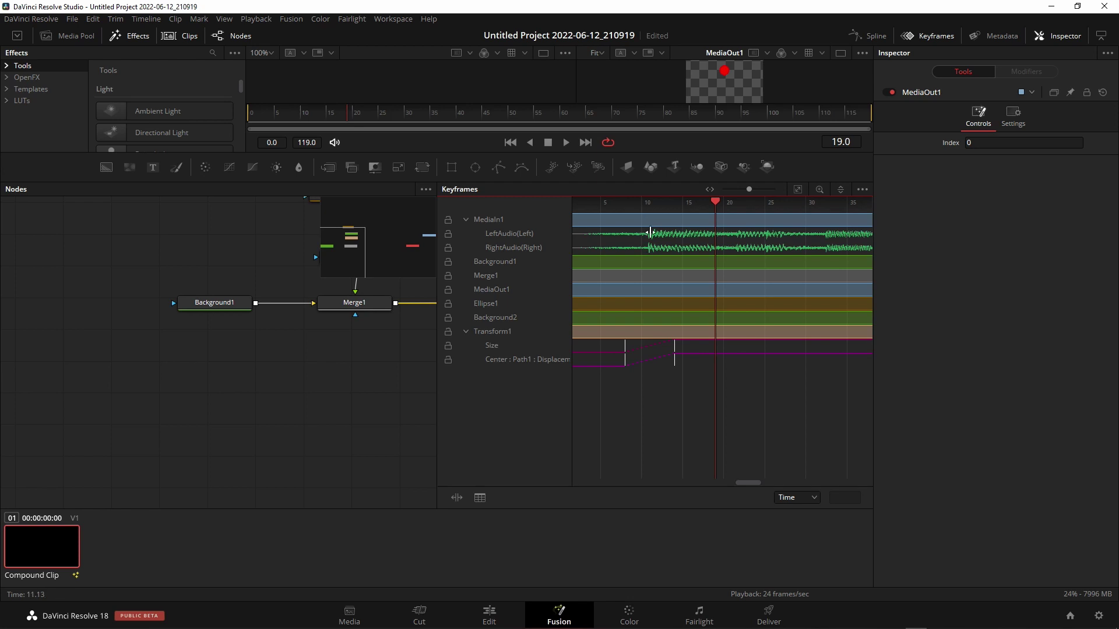
- Drag Transform1's keyframes earlier, Size to frame 11 and Center to frame 4
left_click_drag(673, 348, 649, 353)
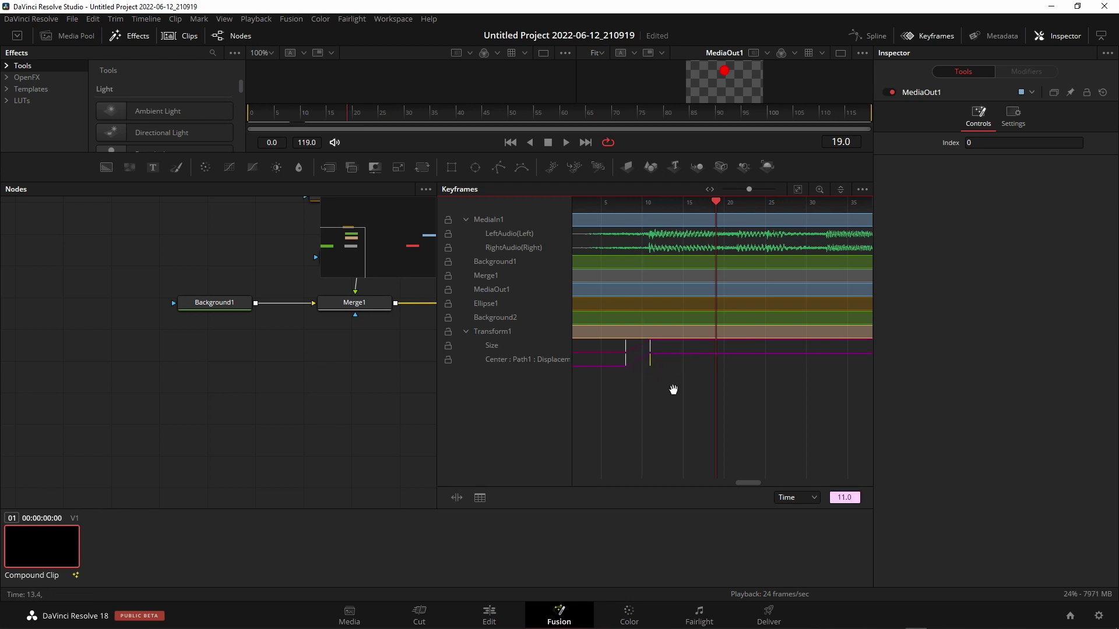
scroll(676, 372, "left", 3)
mouse_move(710, 348)
left_mouse_down()
mouse_move(676, 348)
mouse_move(681, 363)
left_mouse_up()
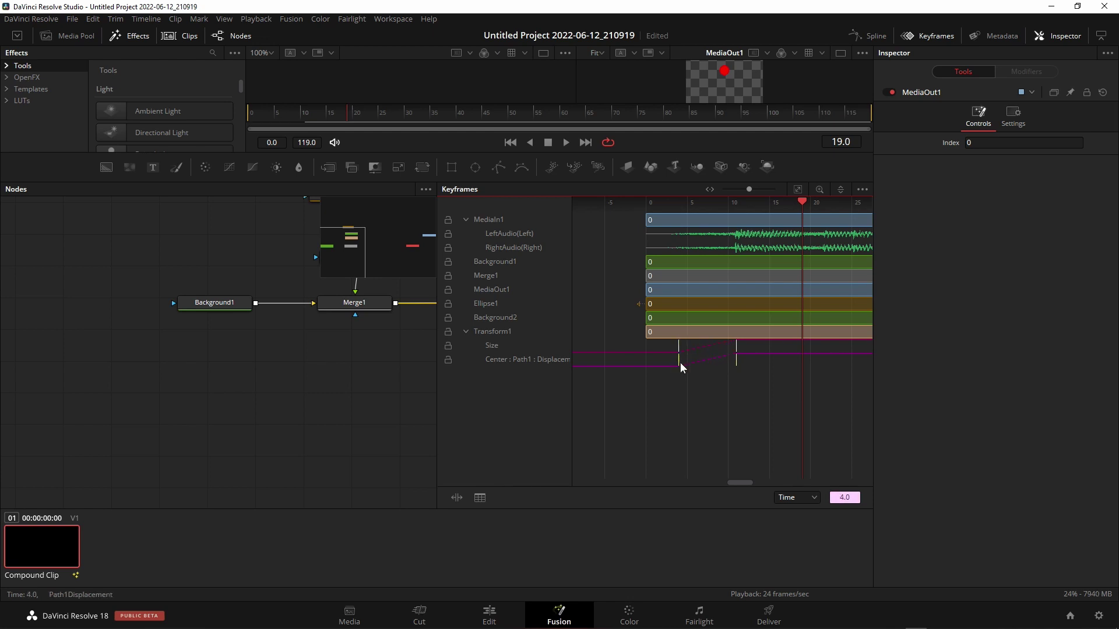
- Zoom to fit Transform1's Size and Displacement curves, select all their keyframes and smooth them
left_click(868, 36)
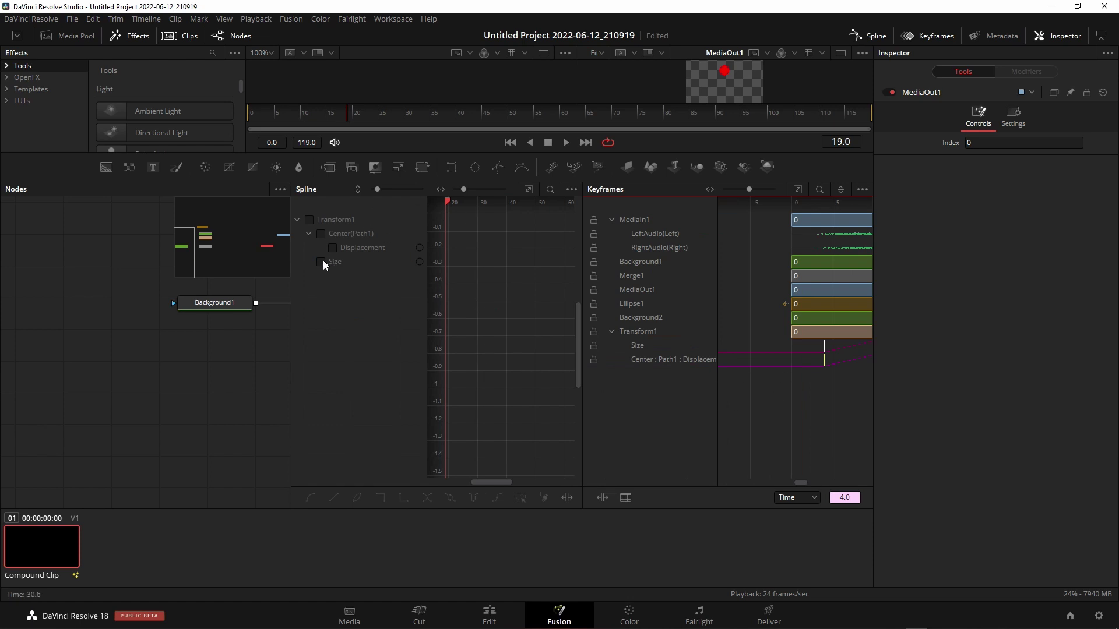
left_click(311, 221)
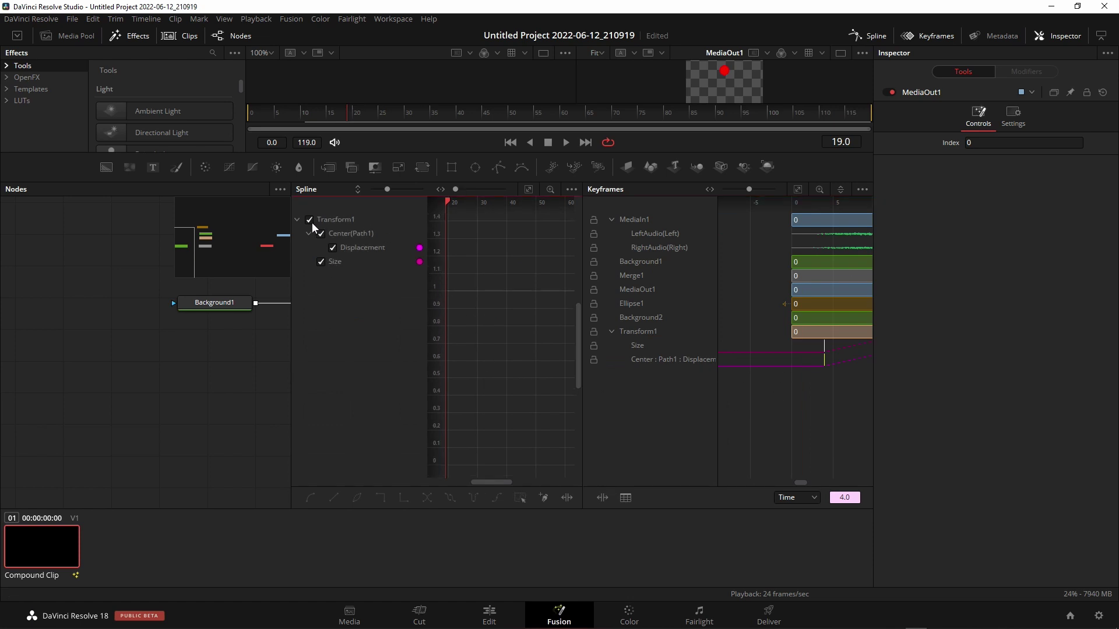
left_click(527, 189)
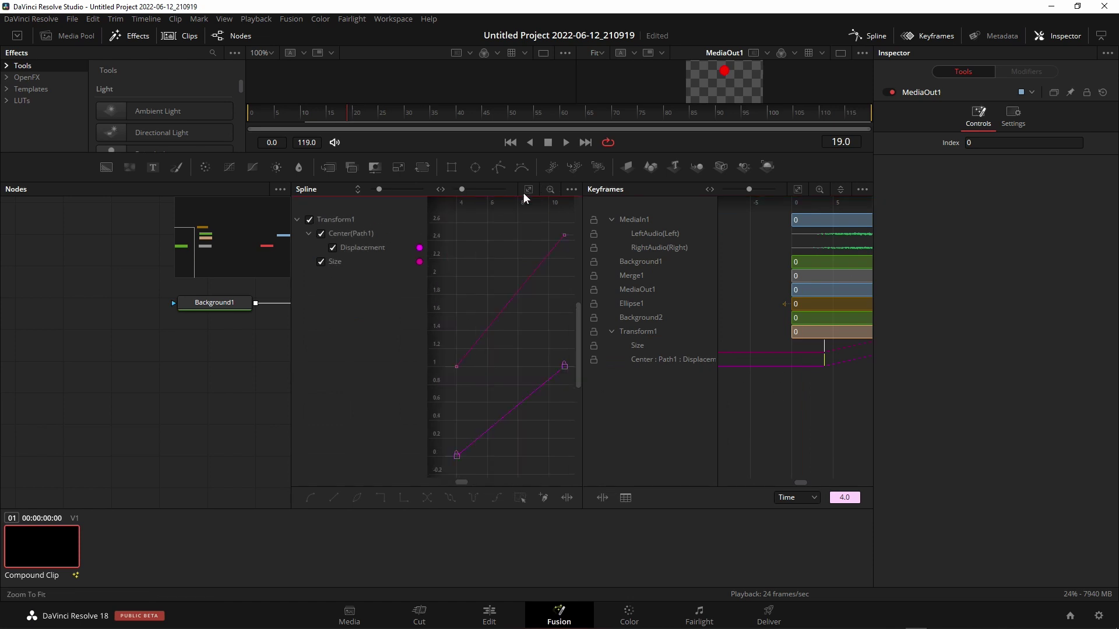
left_click(910, 37)
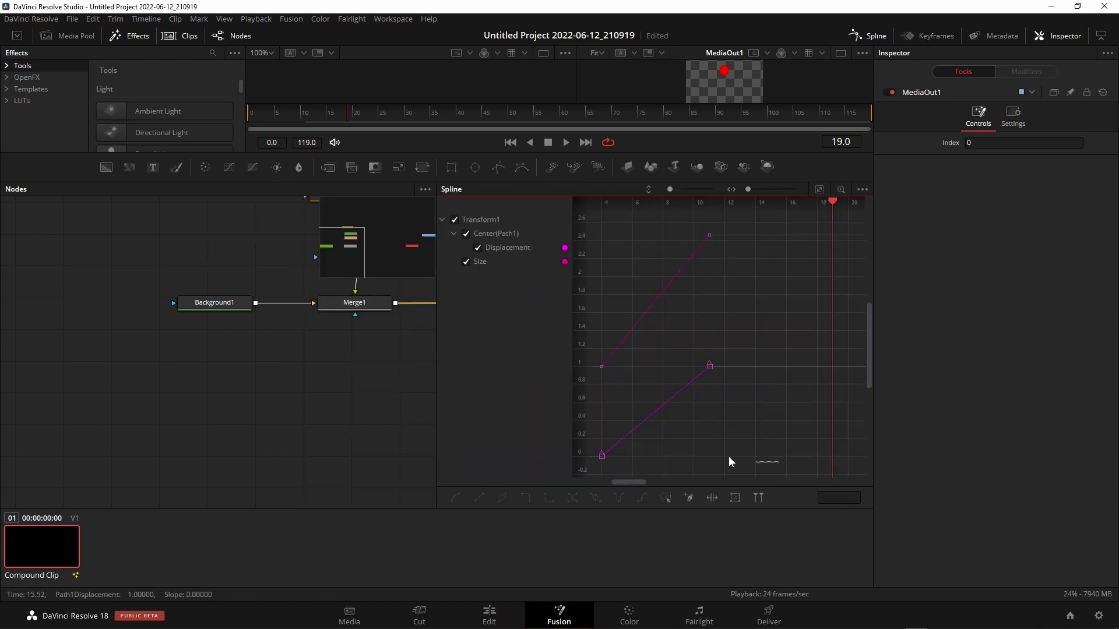
mouse_move(780, 463)
left_mouse_down()
mouse_move(603, 241)
mouse_move(593, 213)
left_mouse_up()
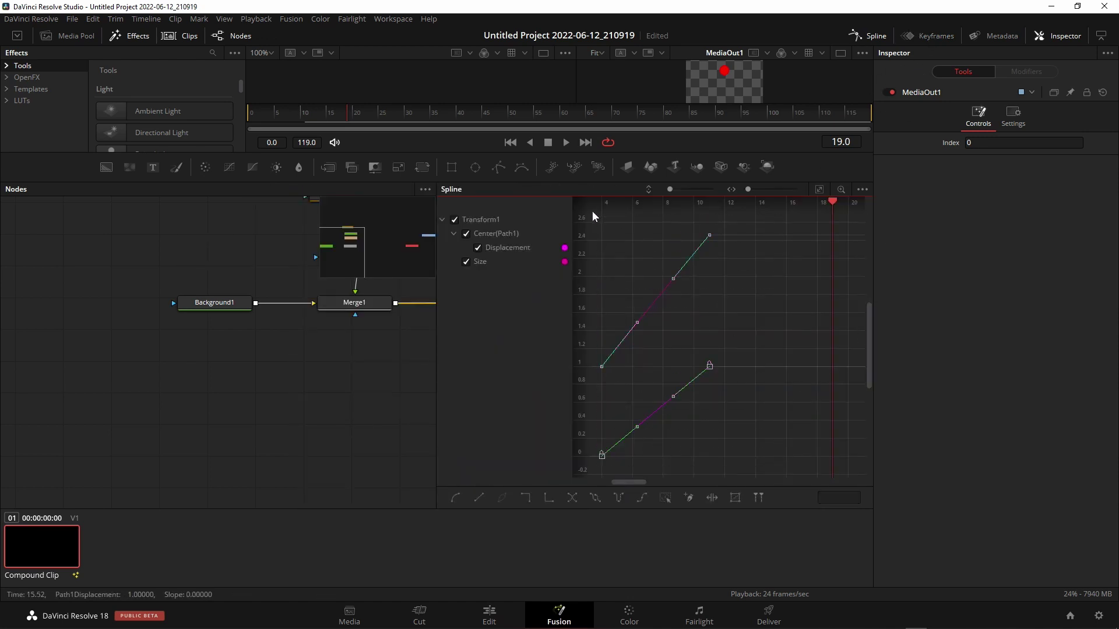
left_click(456, 498)
left_click(859, 35)
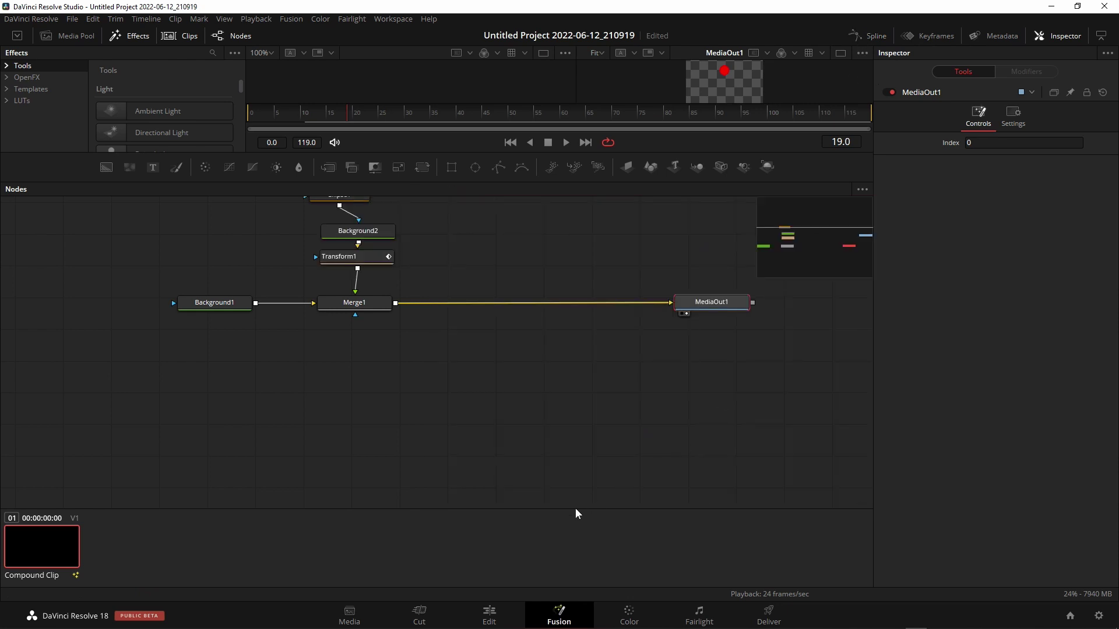
- On the Edit page, preview from the start and move Compound Clip 1 onto a new Video 2 track
left_click(492, 615)
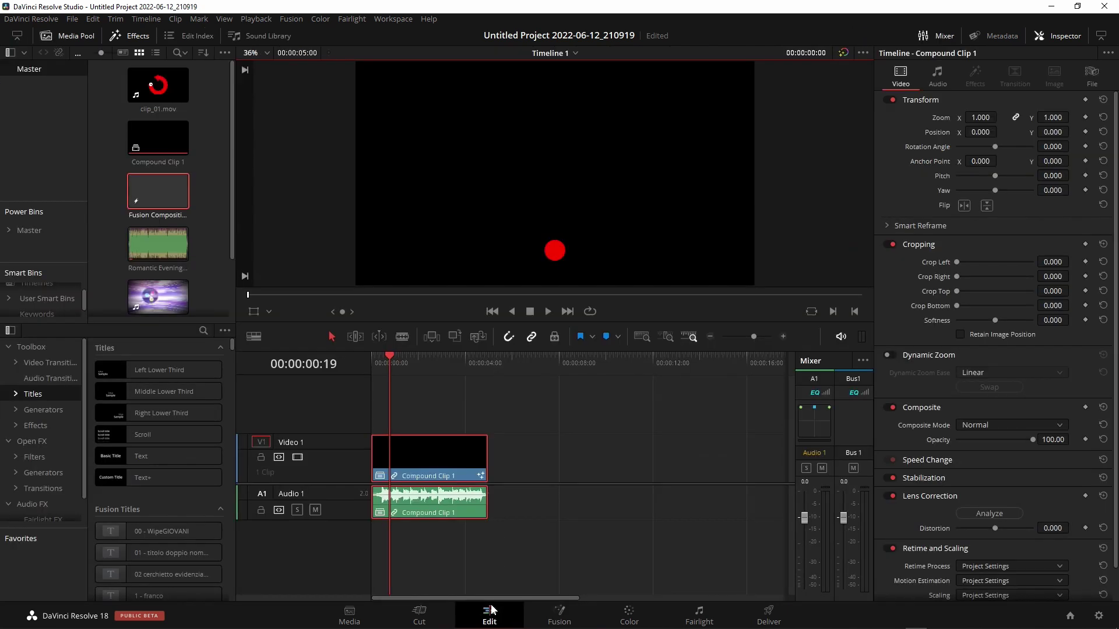
key("Home")
key("space")
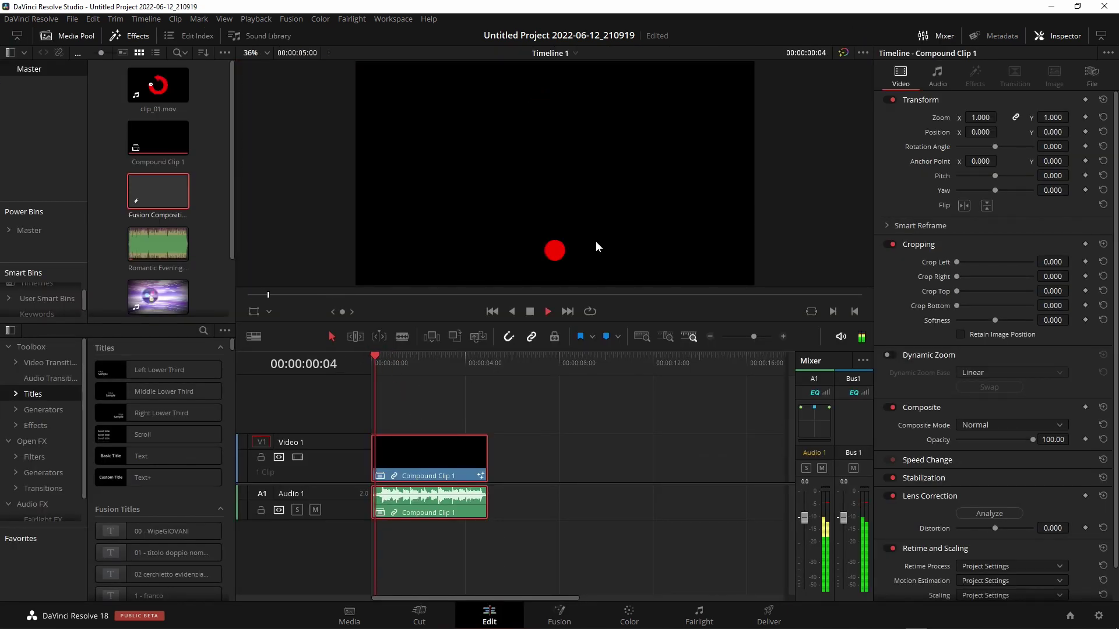
key("space")
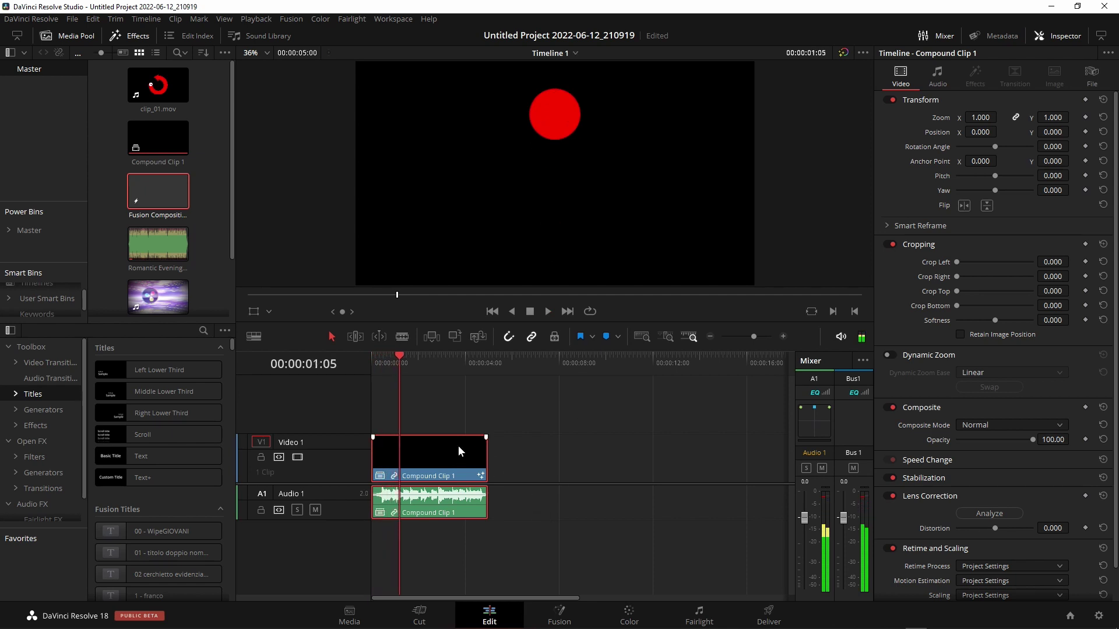
left_click_drag(459, 447, 454, 421)
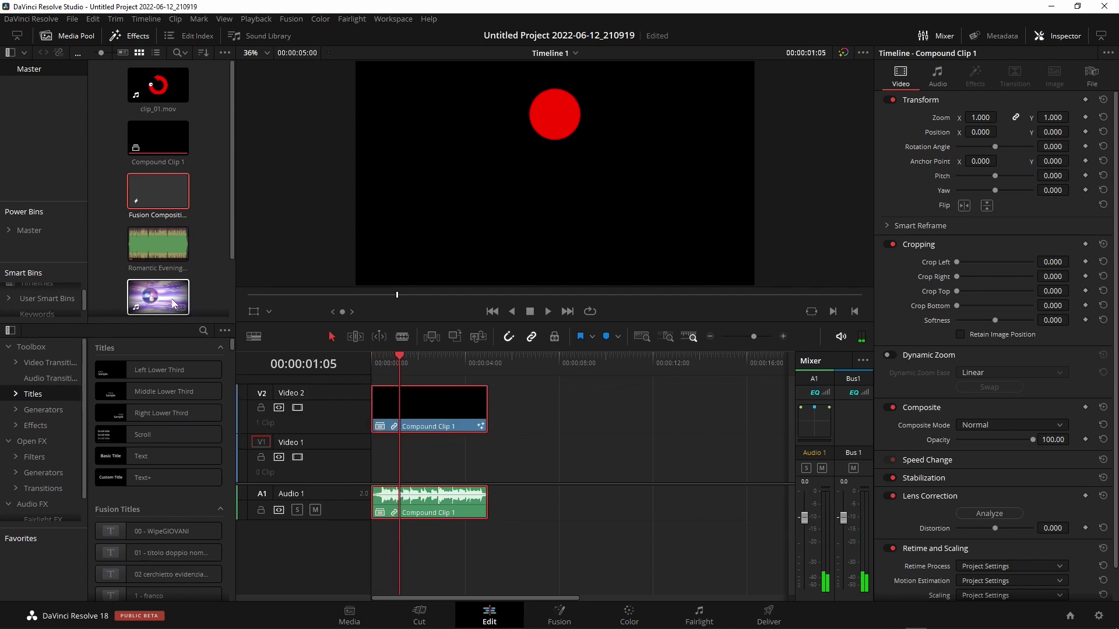
left_click_drag(158, 297, 465, 468)
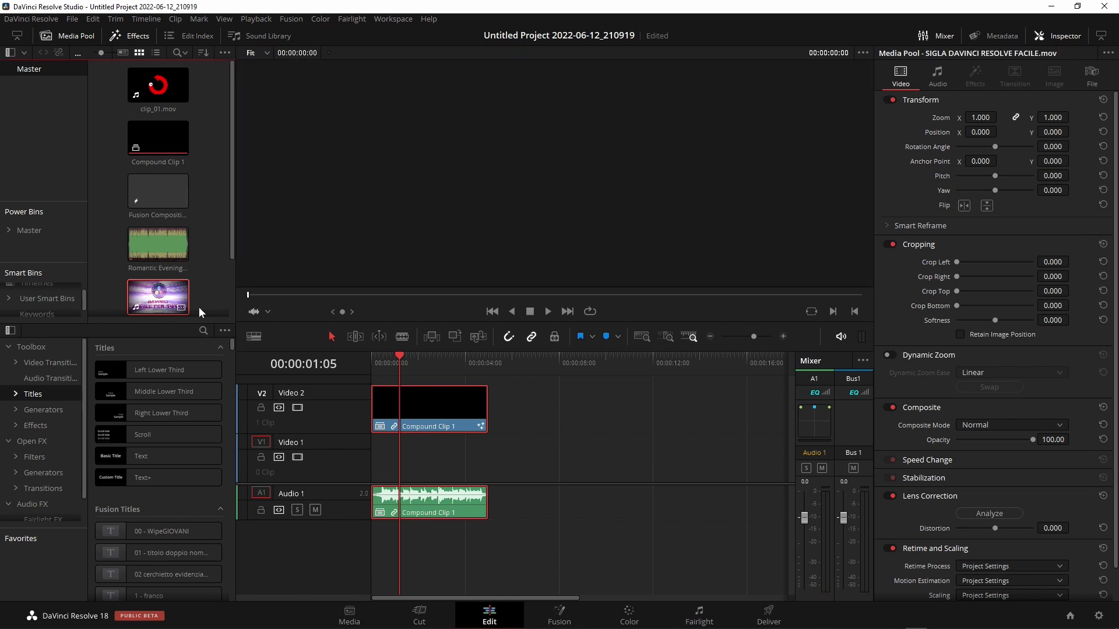
- Place SIGLA DAVINCI RESOLVE FACILE.mov on Video 1 at the start and delete its audio
mouse_move(158, 297)
left_mouse_down()
mouse_move(606, 467)
mouse_move(435, 463)
left_mouse_up()
left_click(664, 513)
key("Delete")
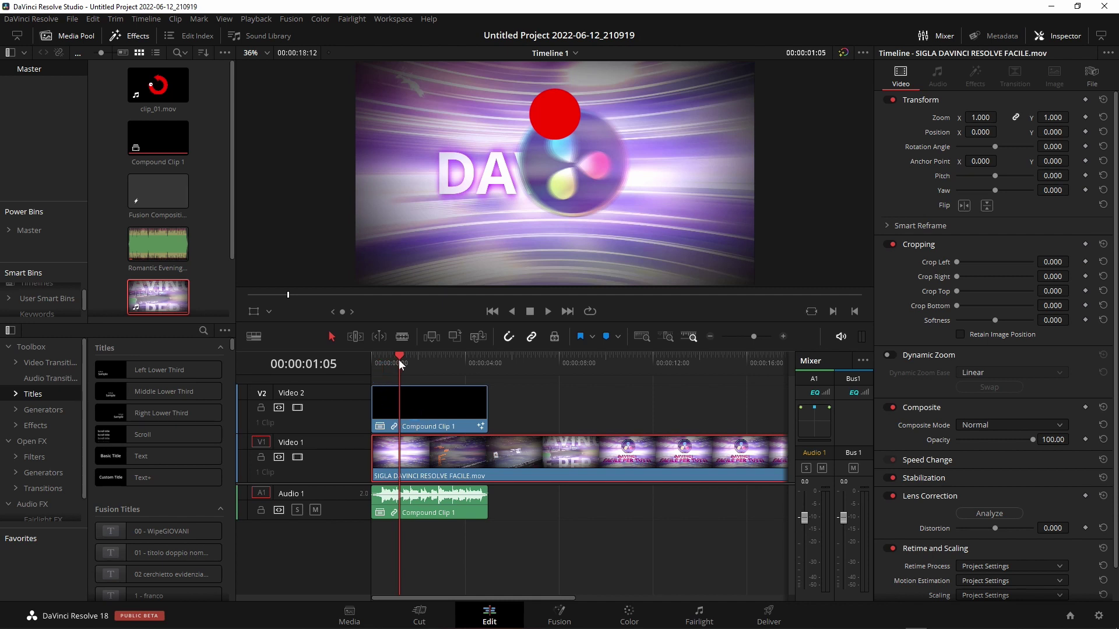
- Rewind to the start and play the red circle overlay over the purple intro twice
left_click_drag(398, 359, 371, 359)
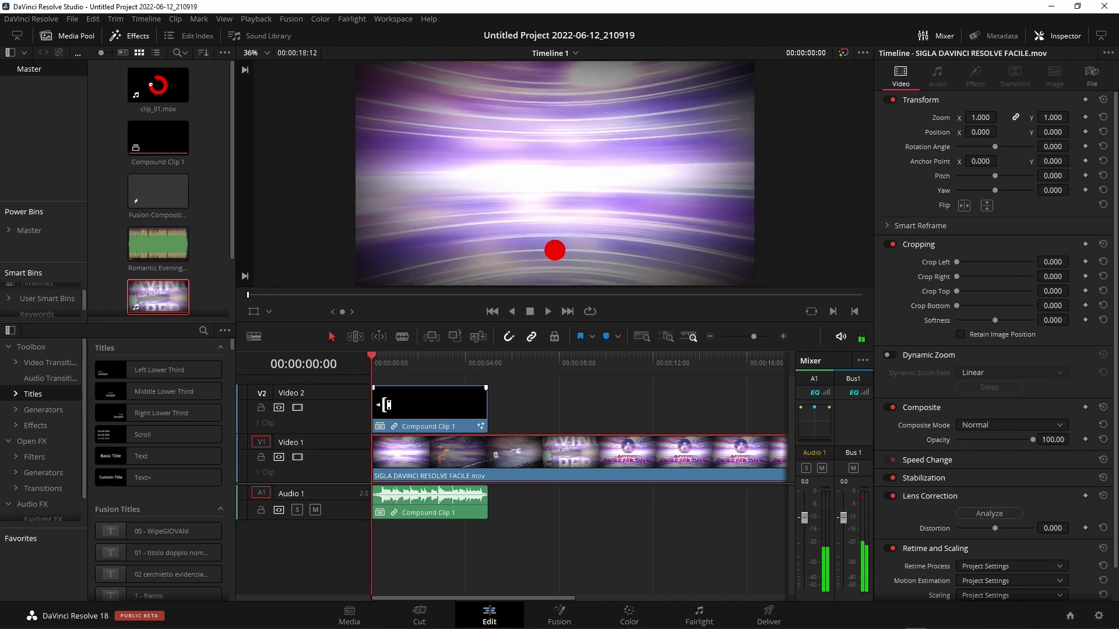
key("space")
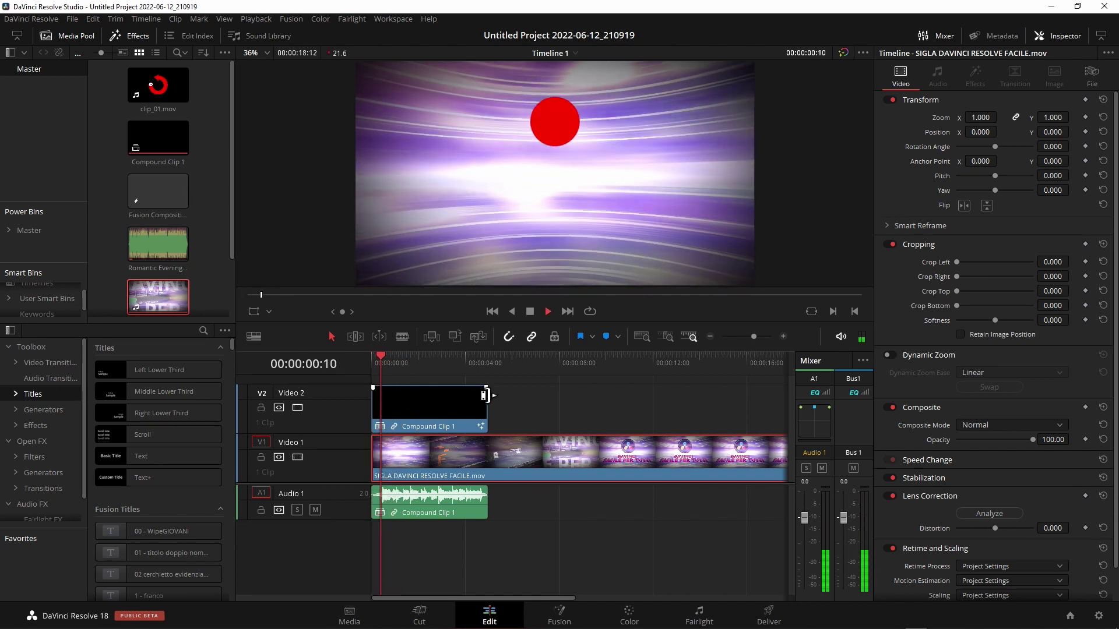
key("space")
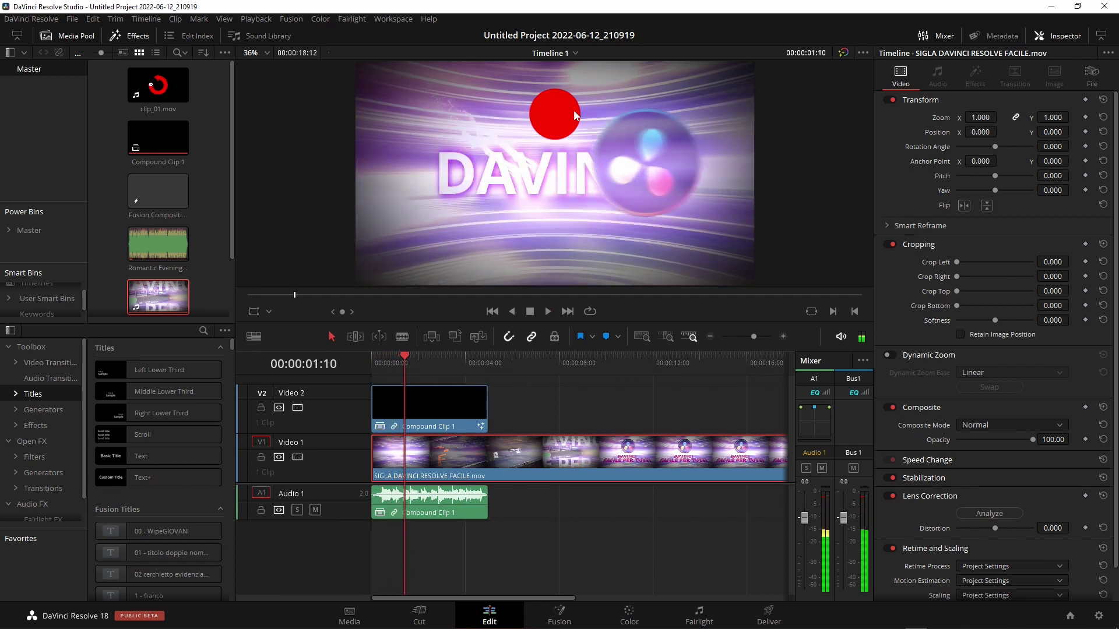
left_click_drag(396, 362, 358, 365)
left_click(554, 310)
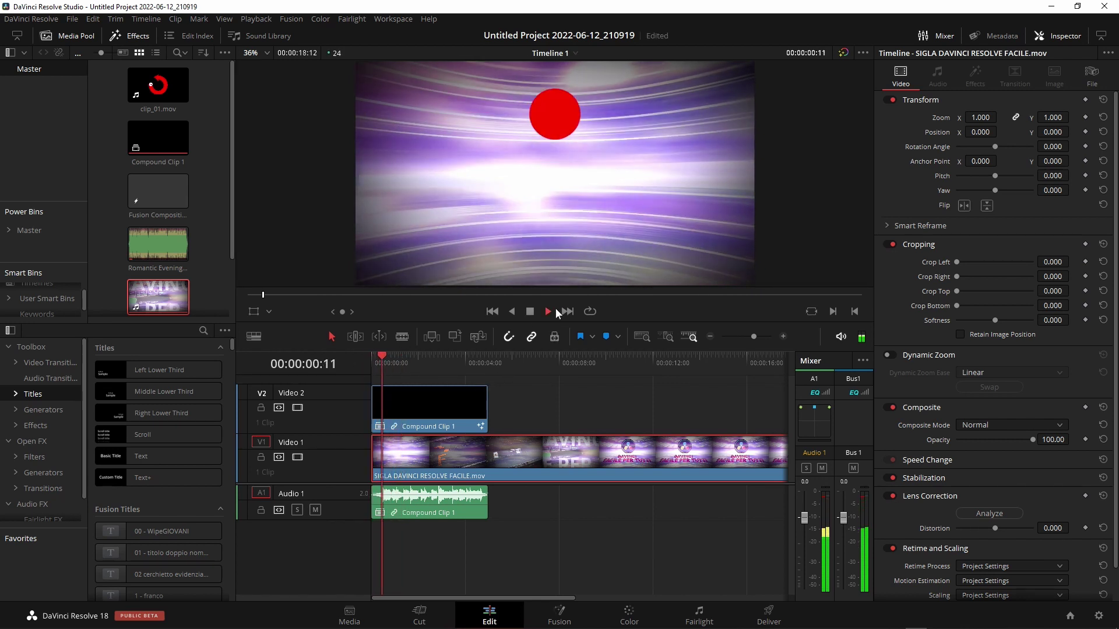
left_click(554, 310)
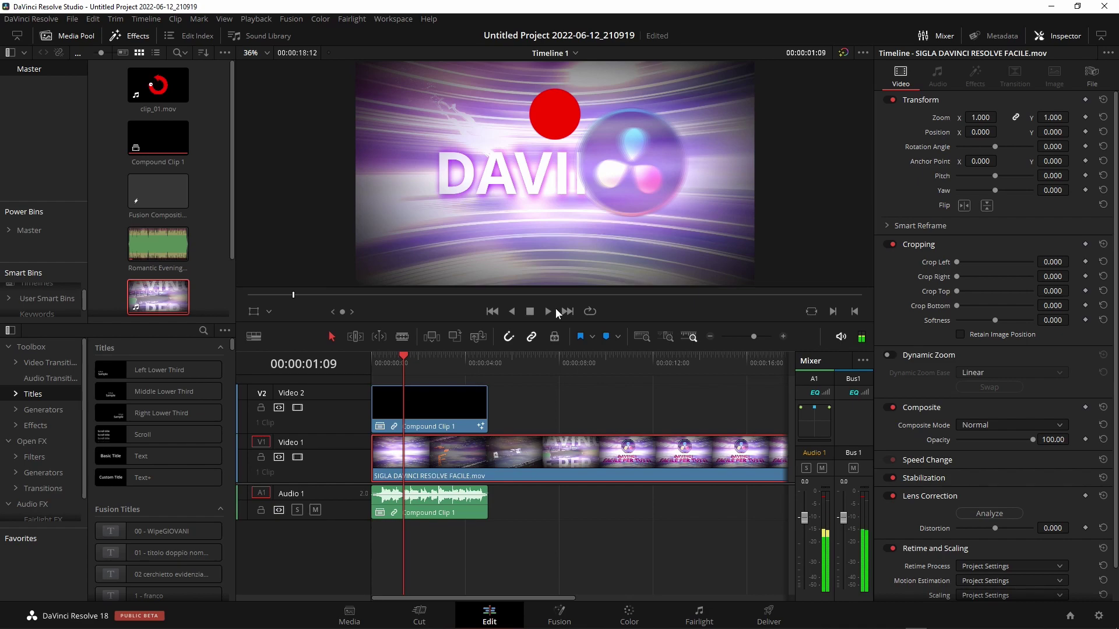